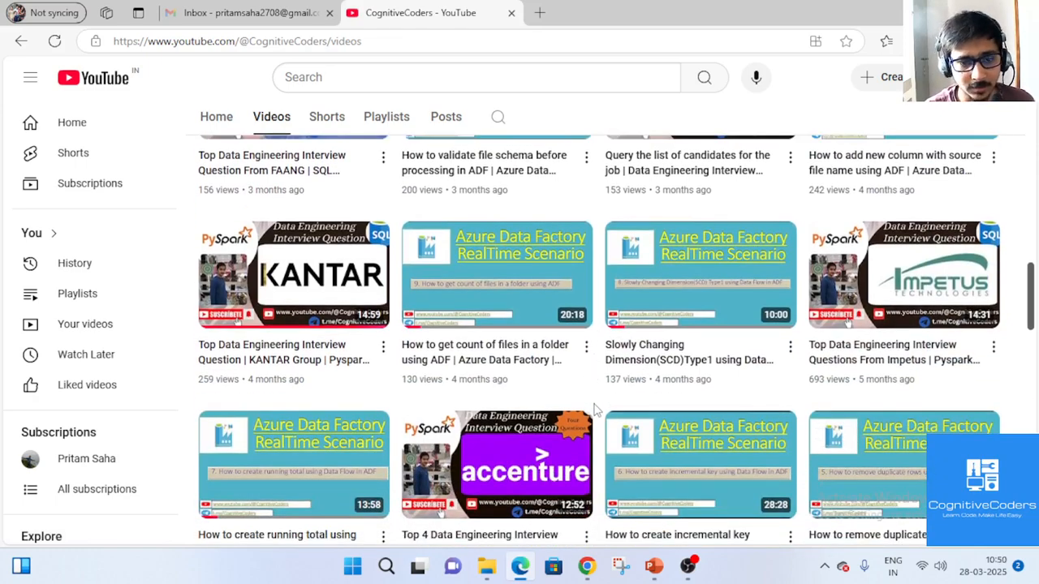
Step: Look through the CognitiveCoders channel's video list for the Azure Data Factory scenarios and return to its header
scroll(597, 410, down, 1)
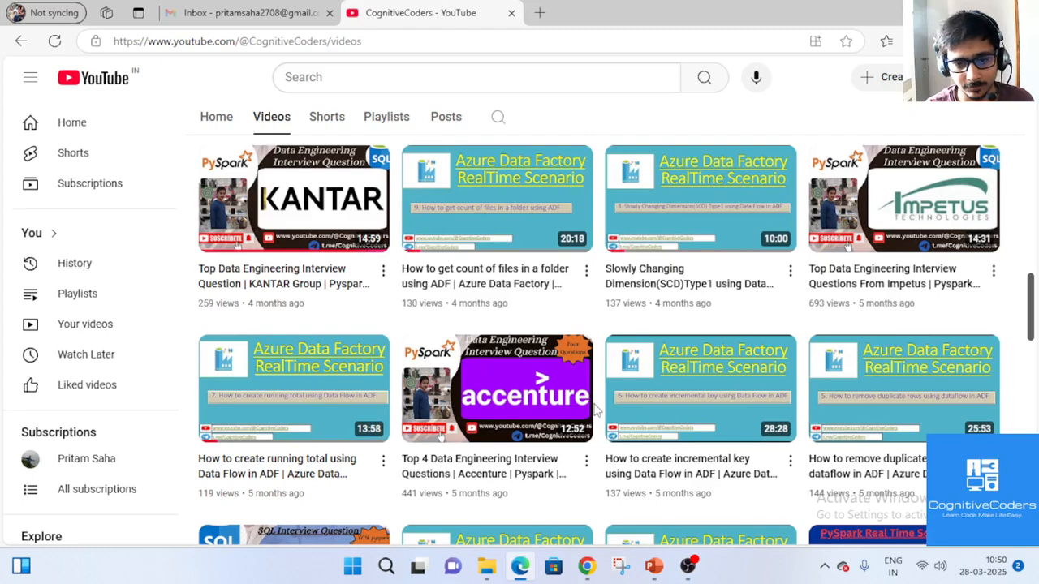
scroll(601, 419, down, 5)
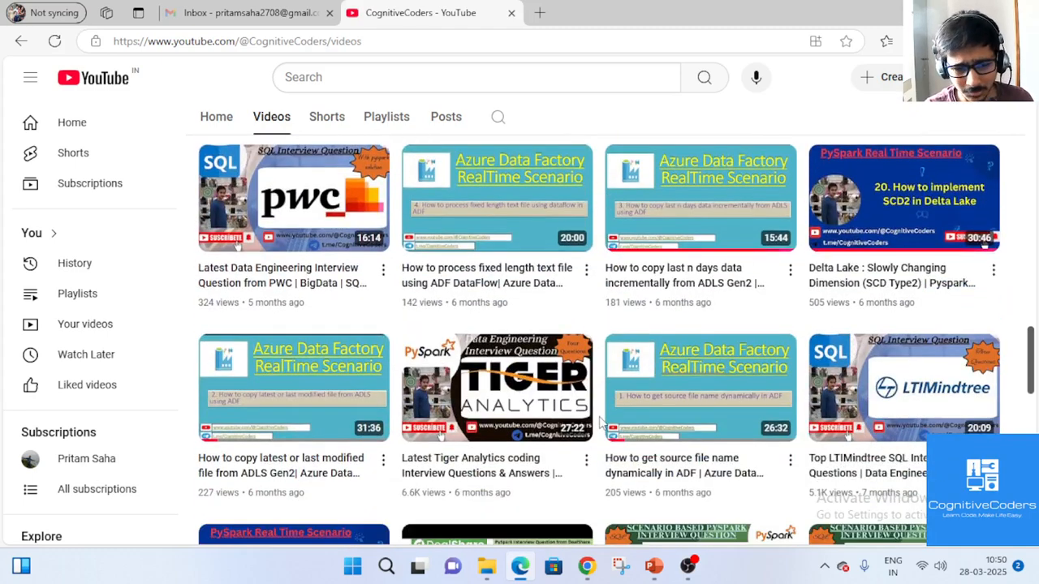
scroll(601, 420, down, 2)
scroll(601, 420, down, 1)
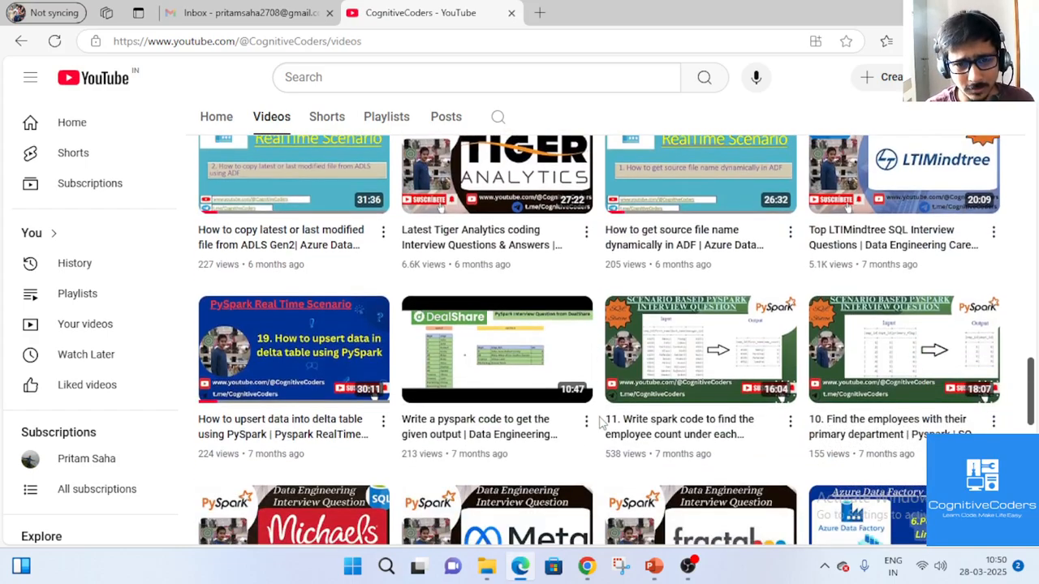
scroll(601, 419, up, 12)
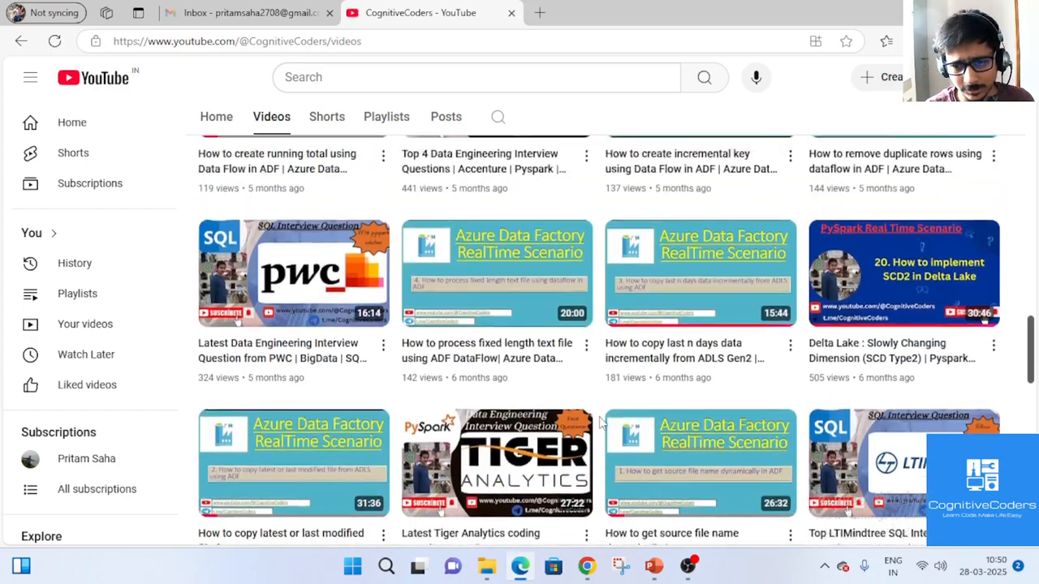
scroll(601, 420, up, 15)
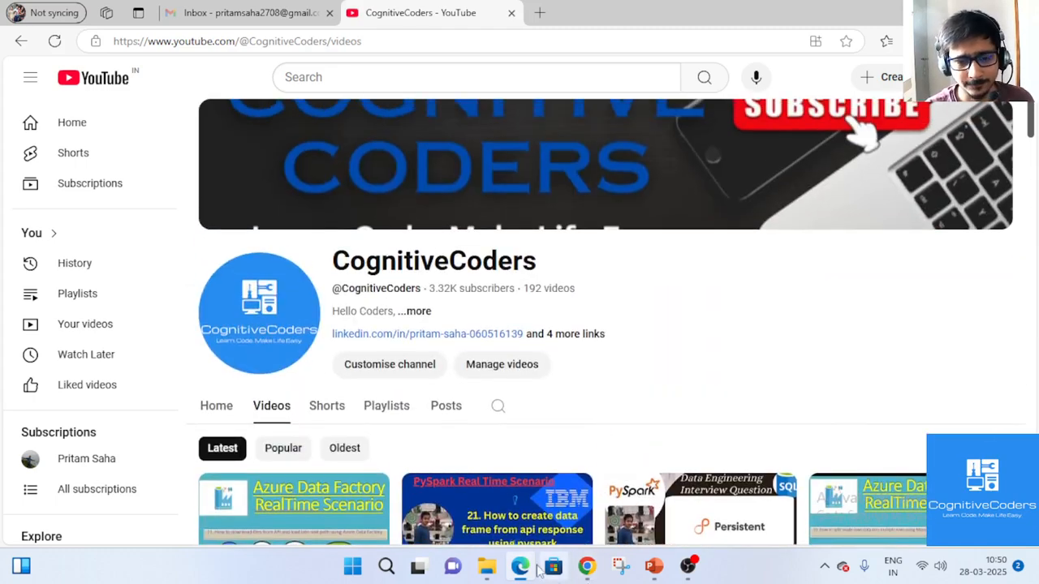
click(525, 570)
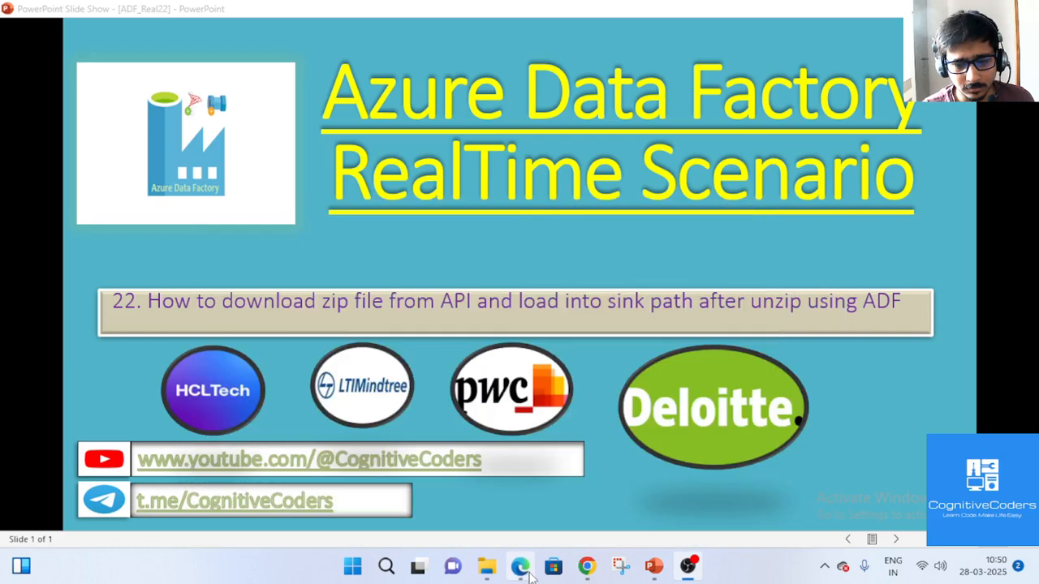
Step: Switch to Chrome and test the GitHub page URL of employees.zip in a new tab, closing that tab again
click(586, 567)
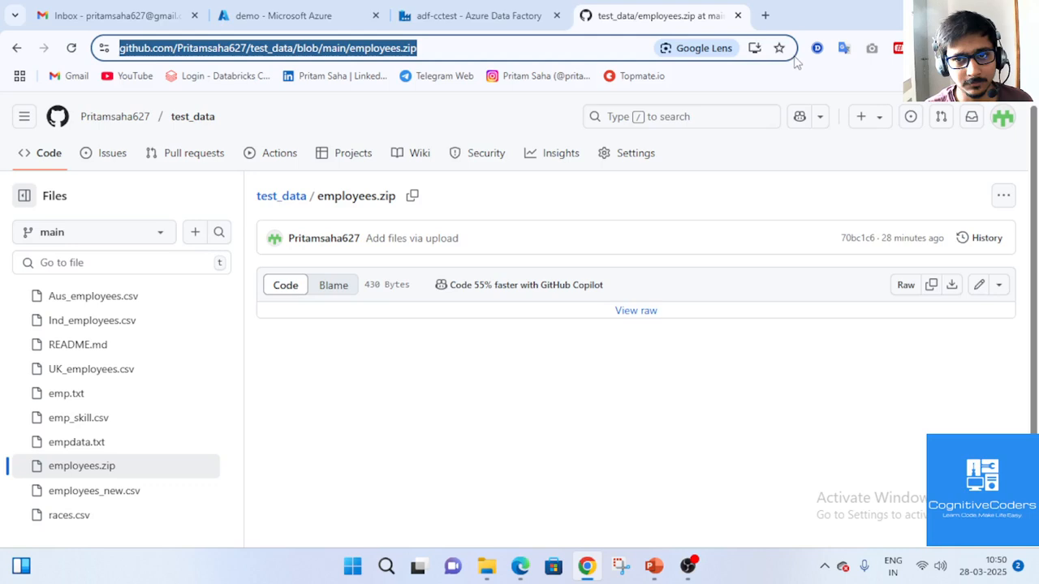
click(765, 16)
text(https://github.com/Pritamsaha627/test_data/blob/main/employees.zip)
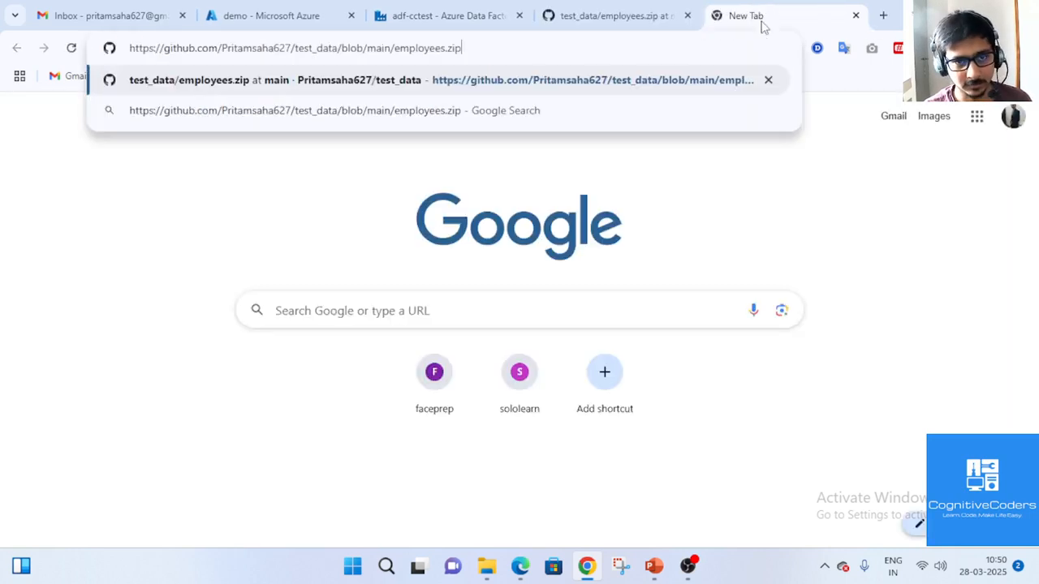
key(Return)
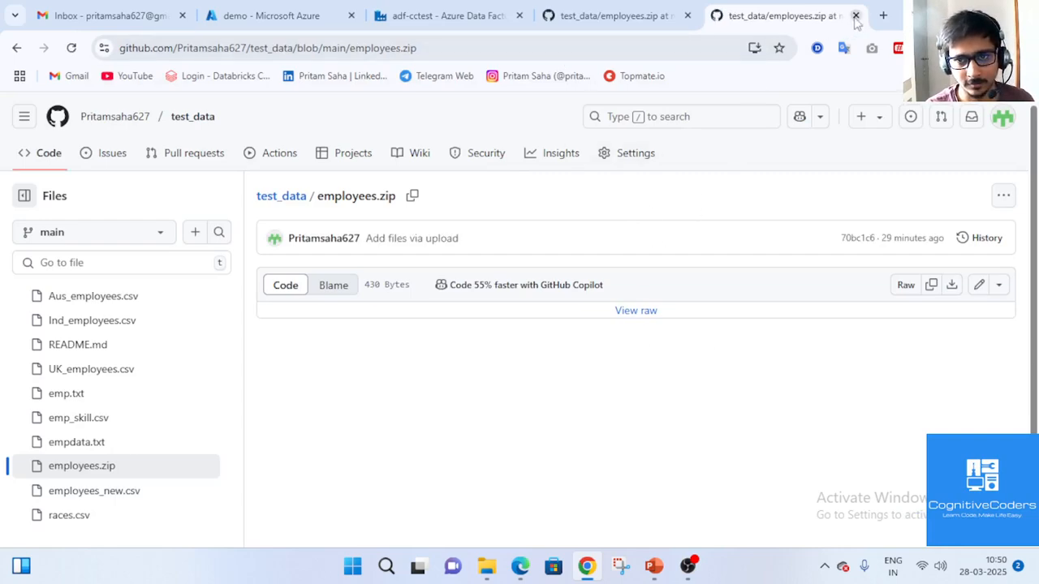
click(856, 15)
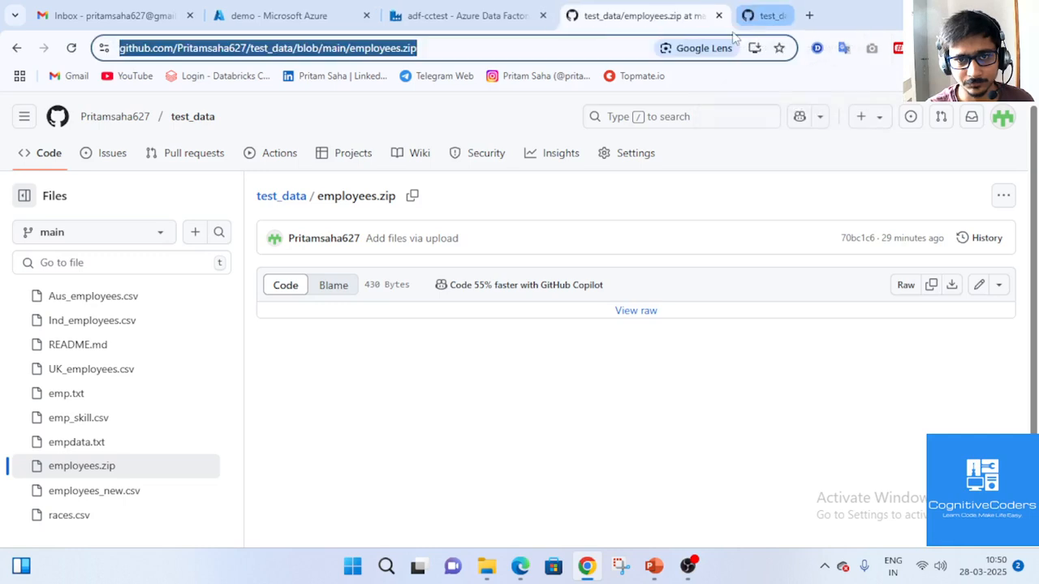
Step: Copy the raw file link of employees.zip and load it in a new tab, cancelling the save dialog
right_click(903, 284)
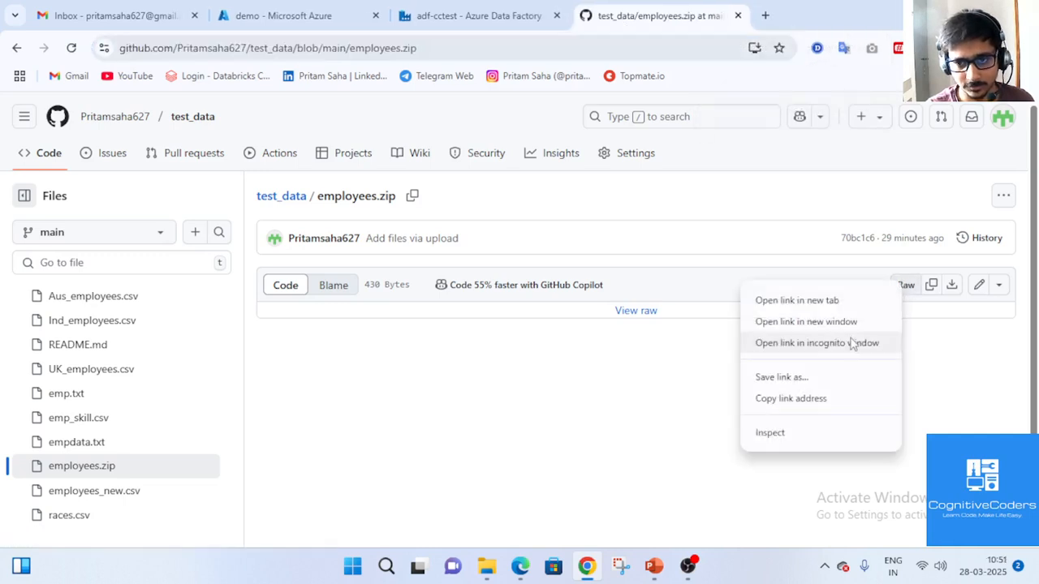
click(814, 403)
click(763, 15)
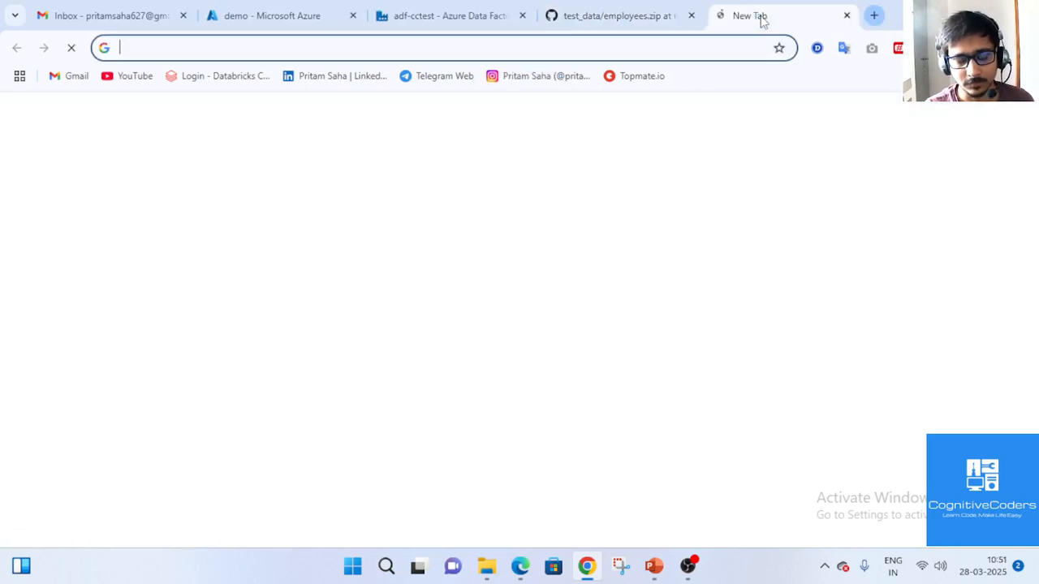
key(ctrl+v)
key(Return)
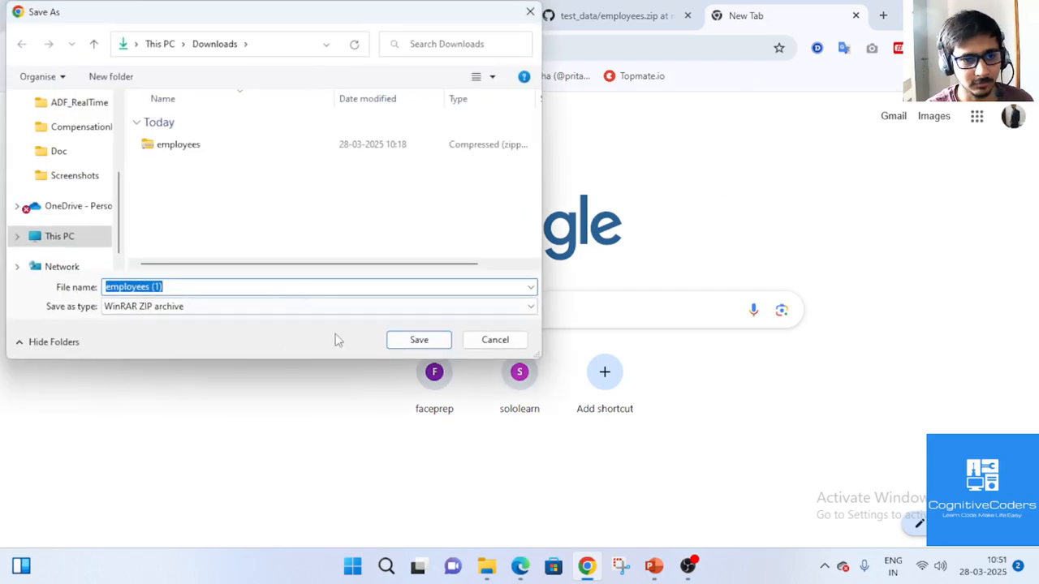
click(496, 340)
Step: Inspect the contents of the employees zip archive in the Downloads folder using File Explorer, returning to the browser
click(493, 575)
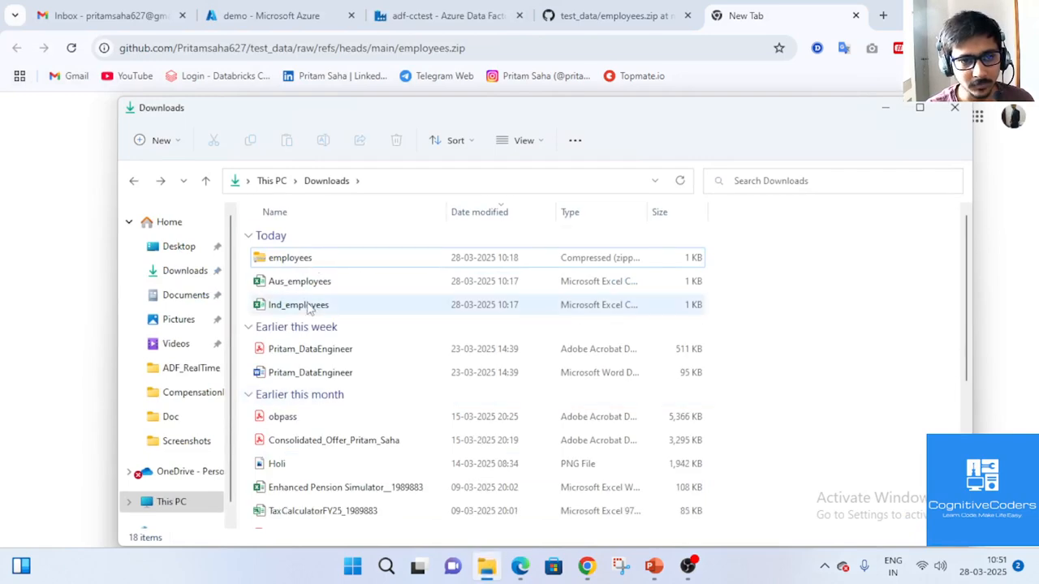
double_click(297, 256)
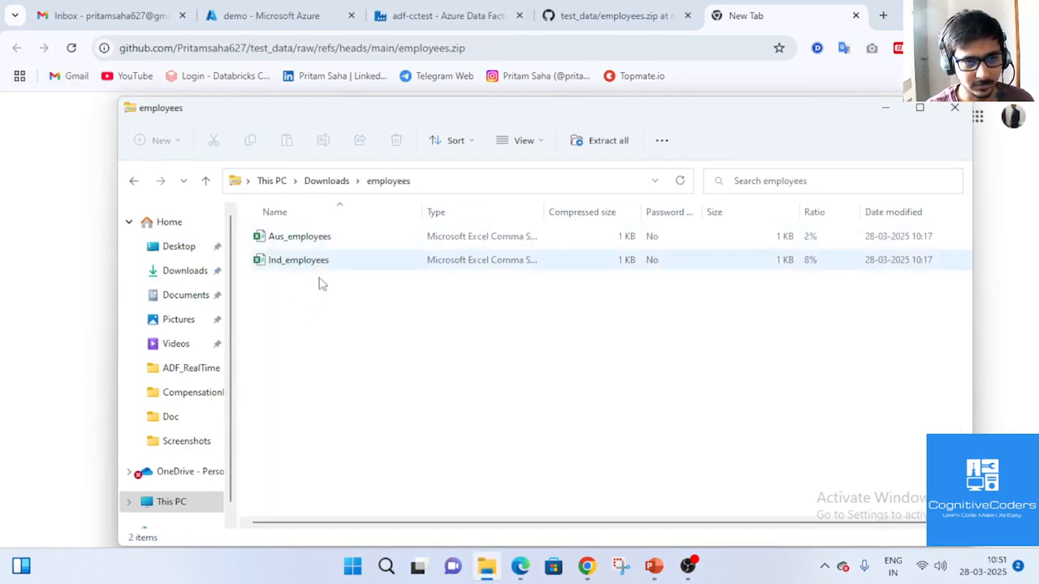
click(134, 180)
click(893, 108)
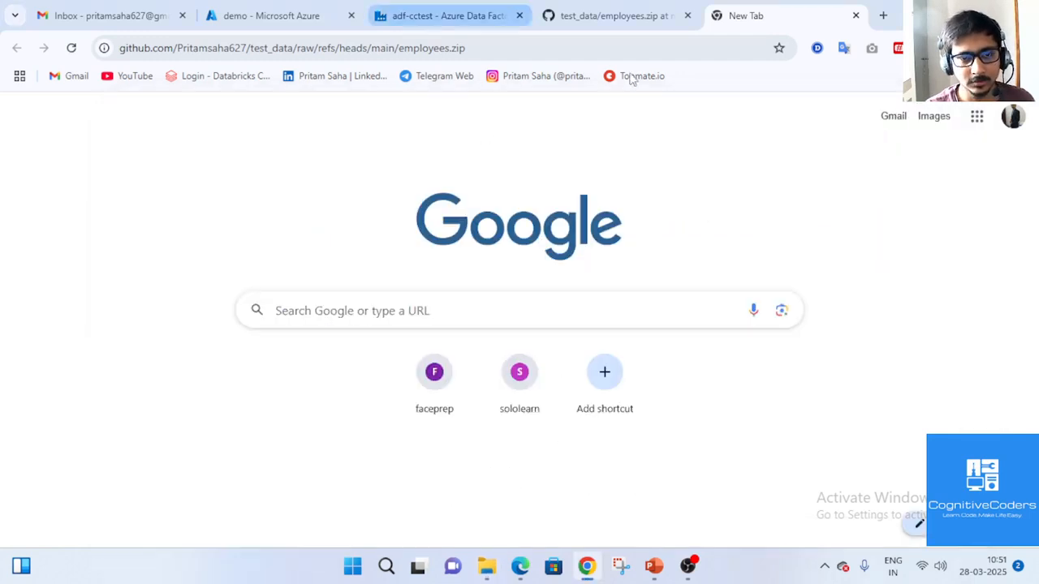
Step: Examine the raw download URL of employees.zip in the new tab and select the full address including https
click(422, 16)
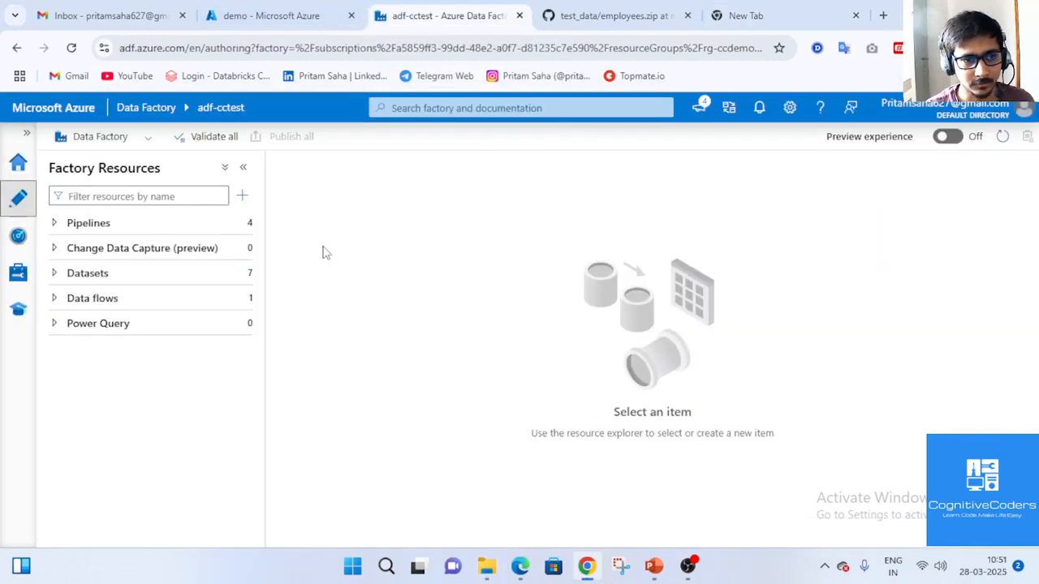
click(739, 16)
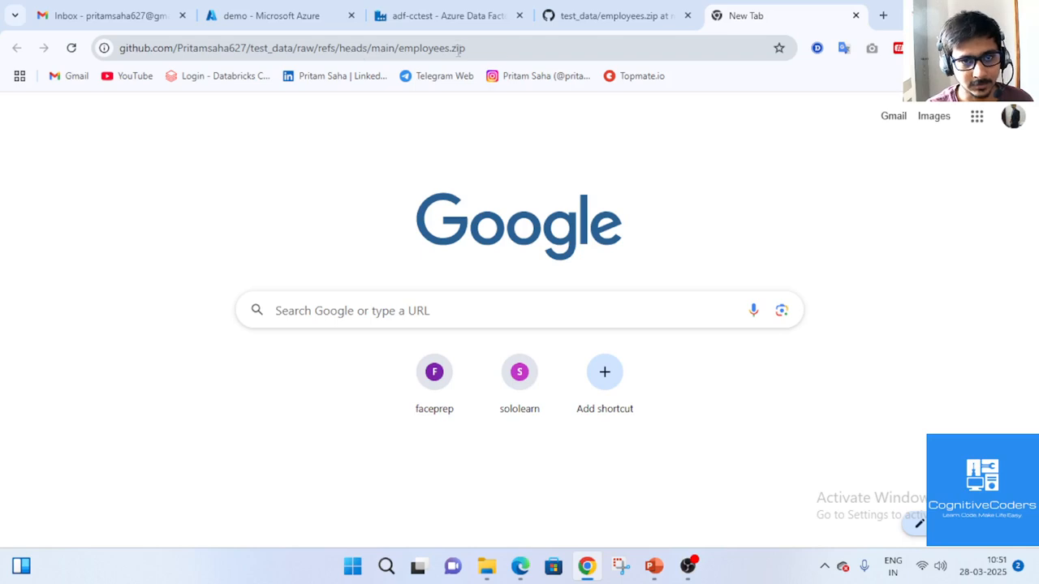
drag(504, 49, 113, 49)
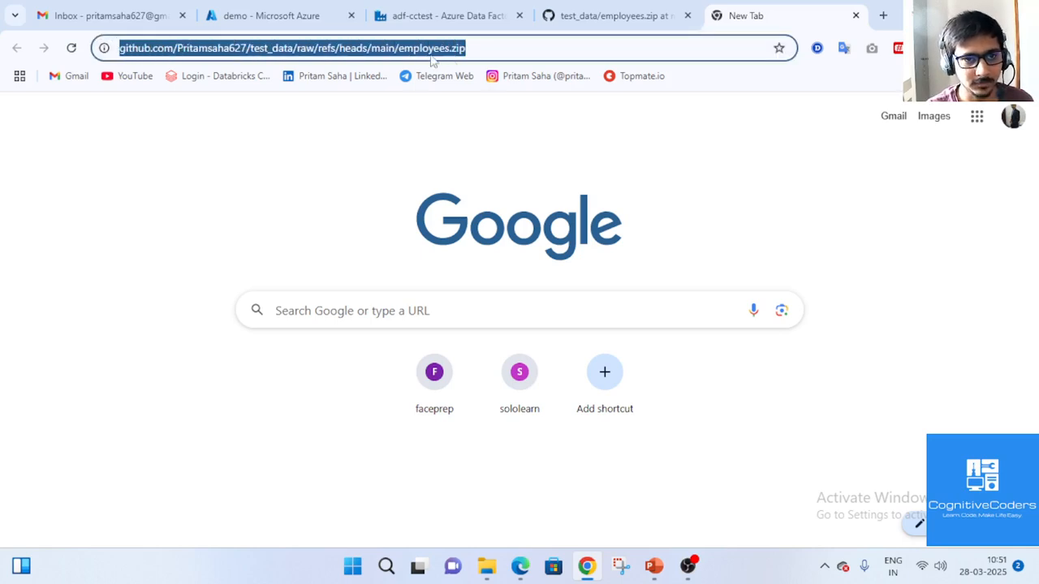
click(514, 49)
drag(516, 49, 113, 49)
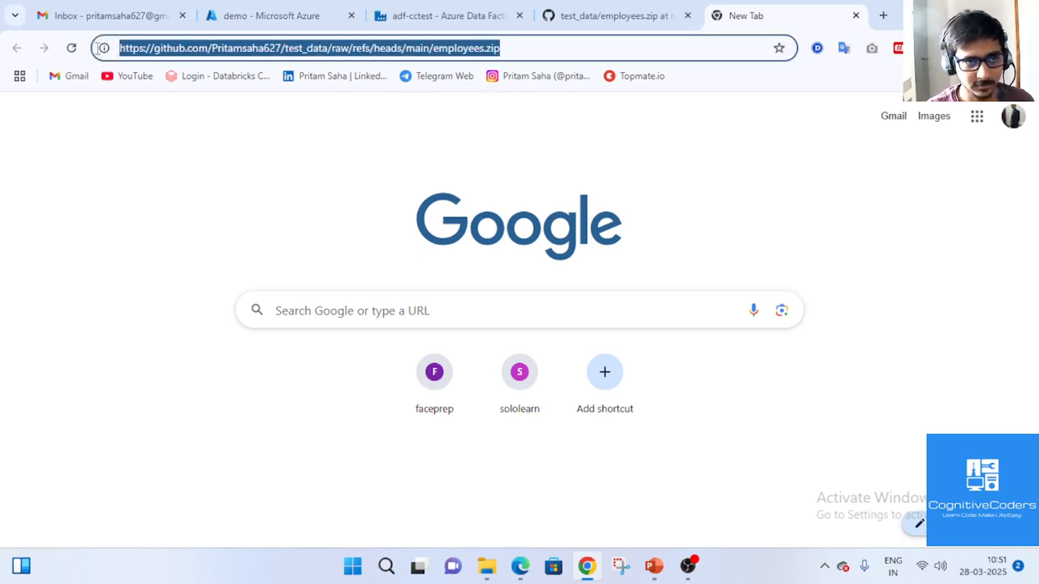
click(533, 49)
click(408, 8)
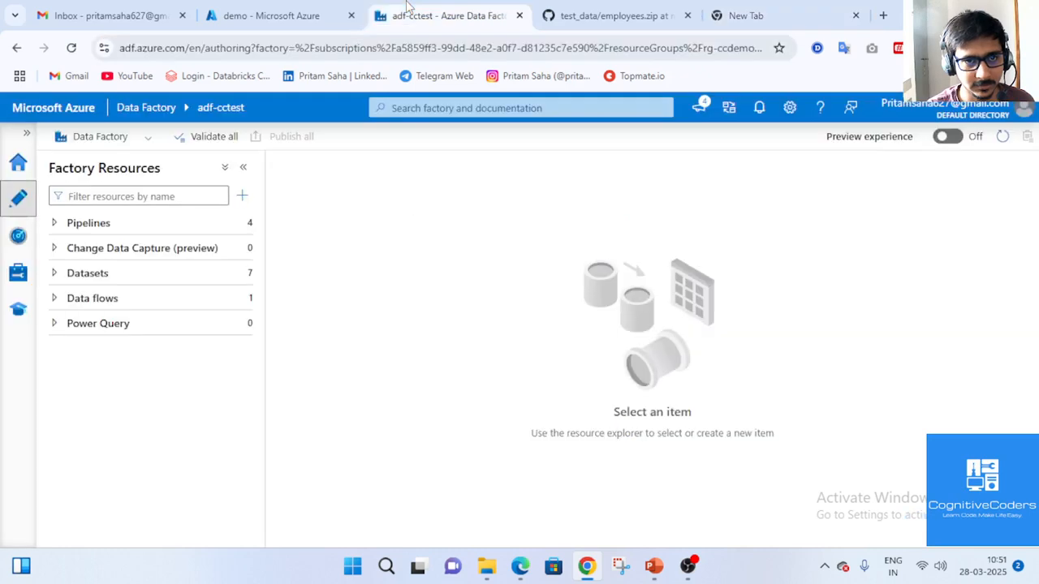
click(737, 10)
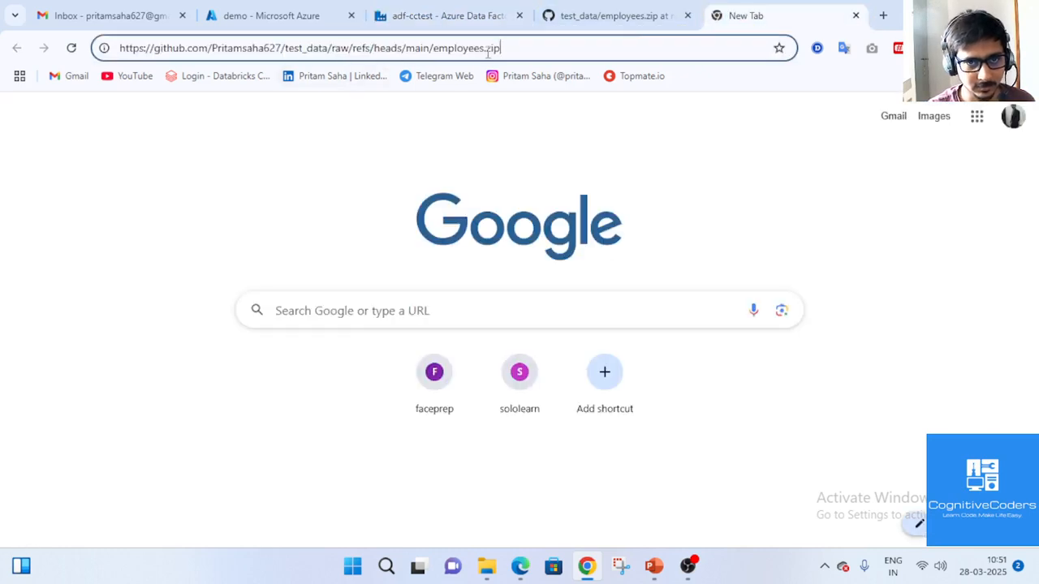
drag(509, 48, 118, 48)
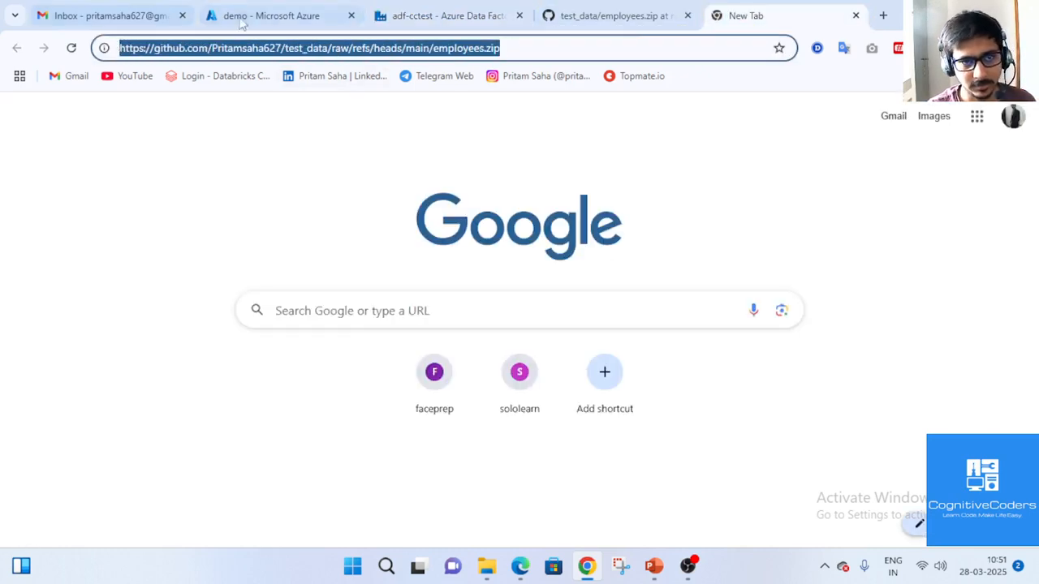
Step: Create a new pipeline in the adf-cctest data factory
click(403, 11)
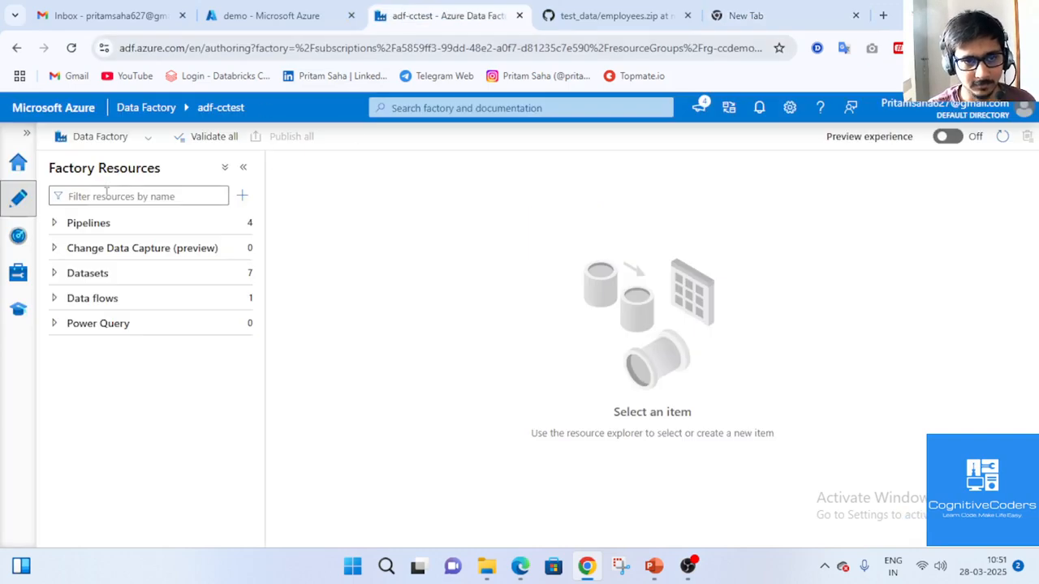
click(245, 229)
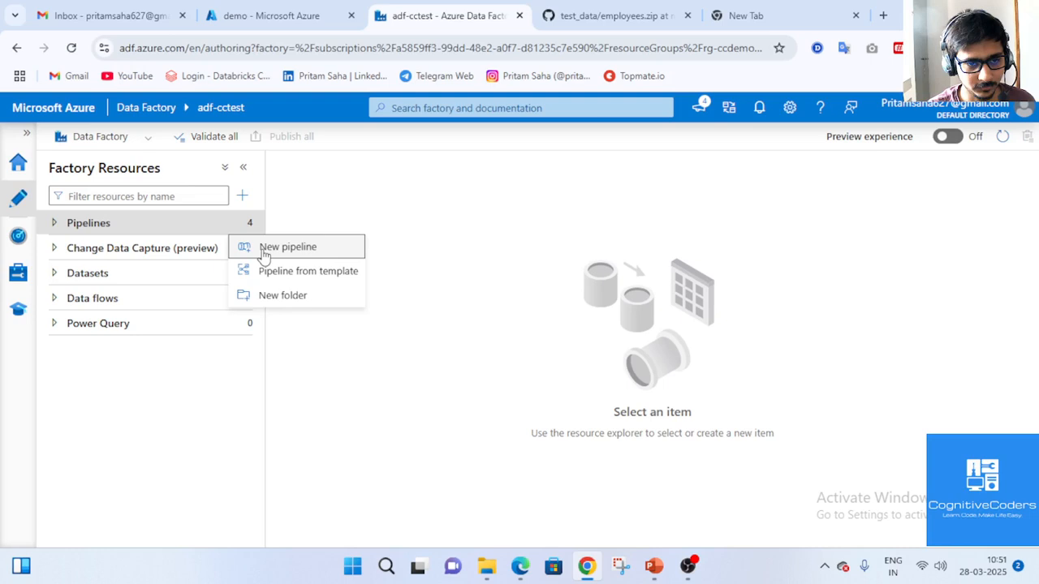
click(265, 251)
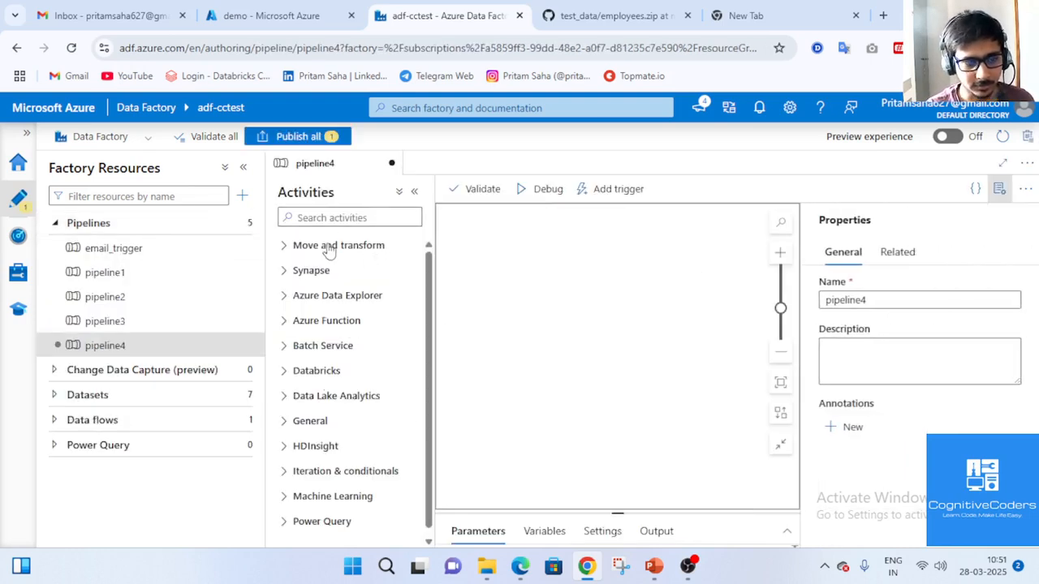
Step: Find the Copy data activity, add it to the pipeline canvas and hide the pipeline's properties
click(363, 221)
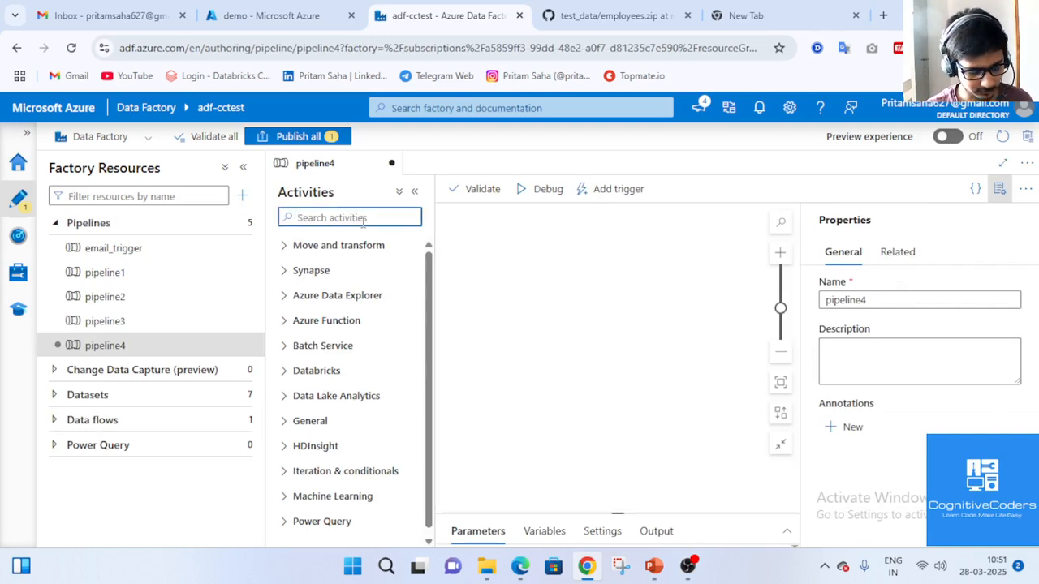
text(cop)
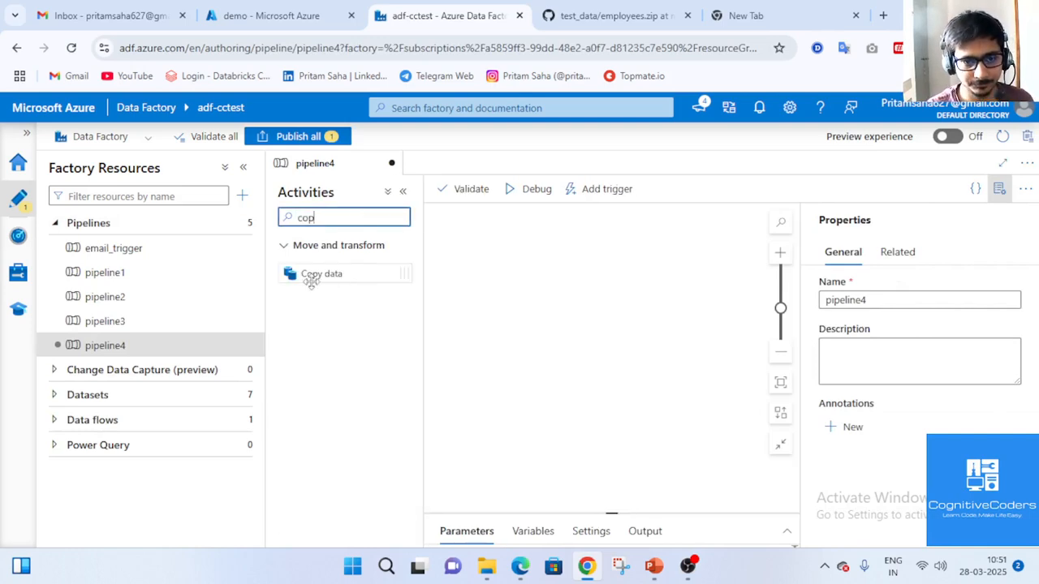
drag(312, 274, 617, 296)
click(999, 190)
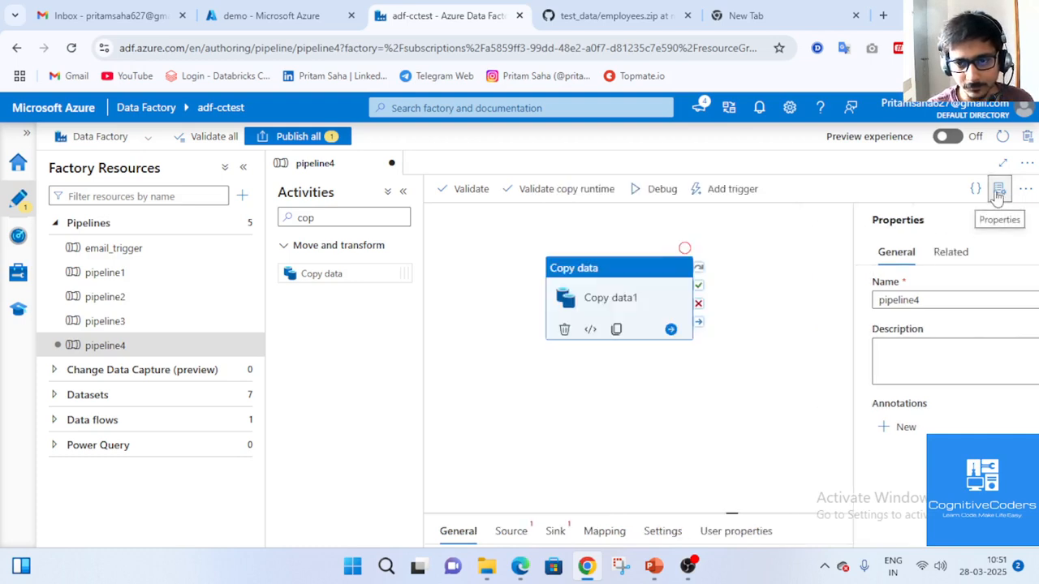
Step: Start creating a new source dataset for the Copy data activity
click(512, 531)
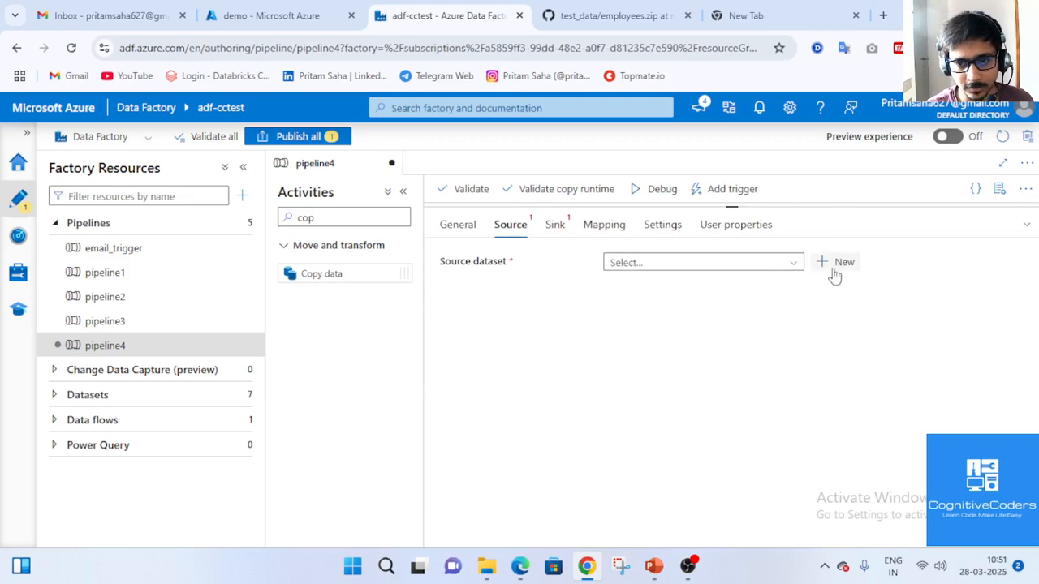
click(834, 261)
click(780, 231)
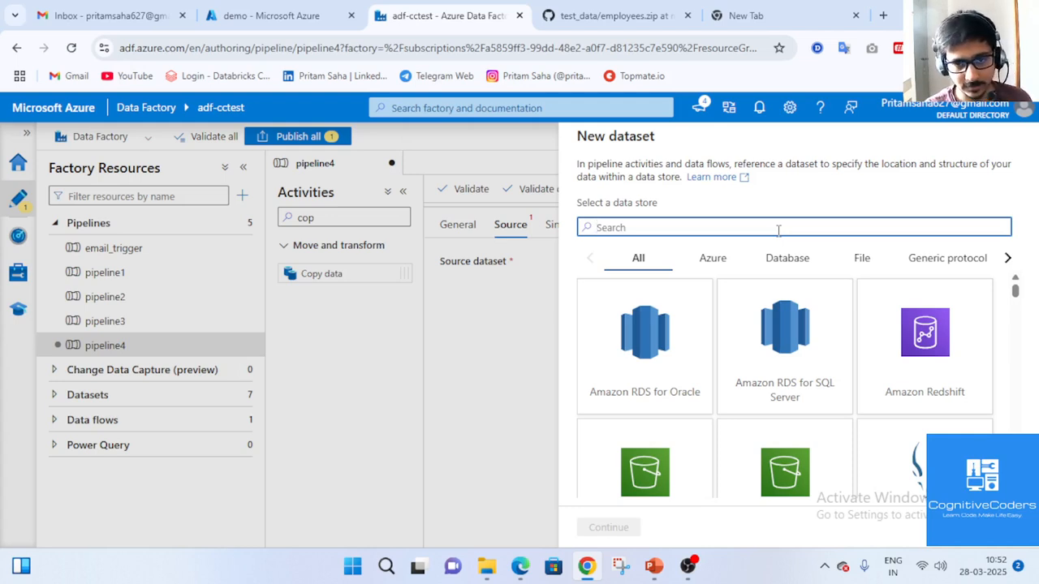
text(rest)
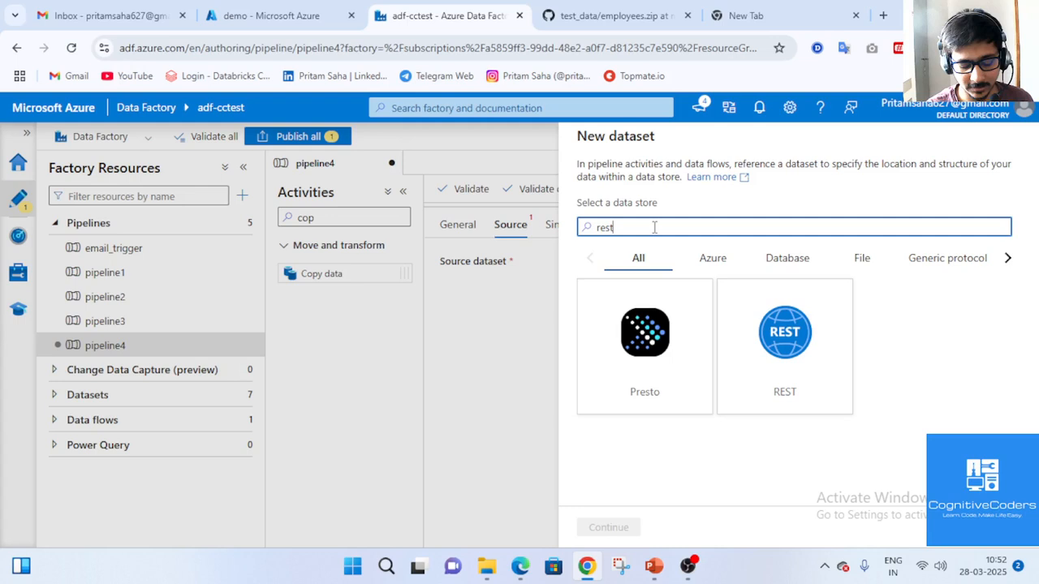
key(BackSpace)
key(BackSpace)
key(BackSpace)
key(BackSpace)
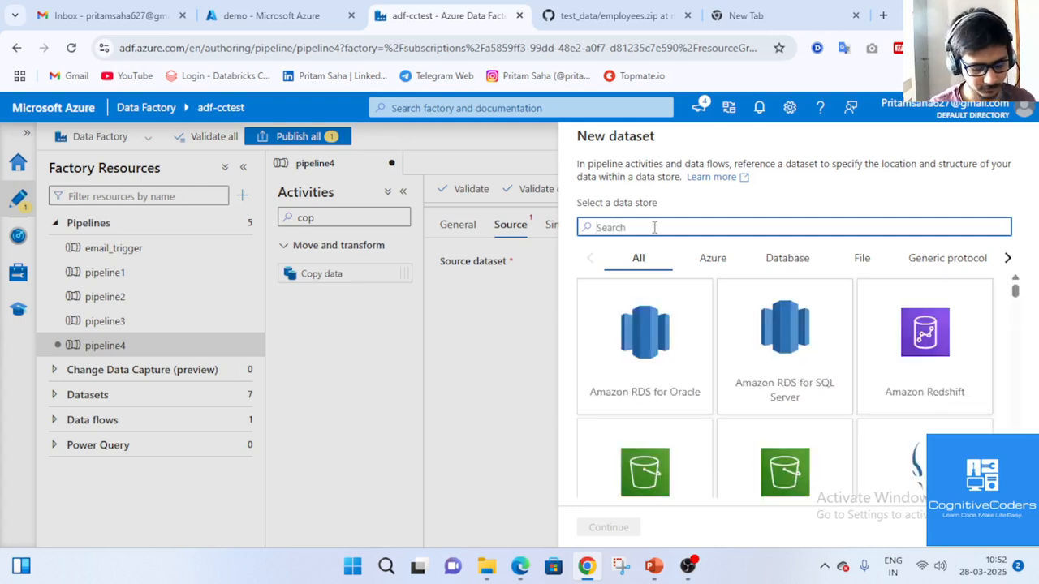
Step: Search the data stores for "htt", choose HTTP for the new dataset and continue
text(htt)
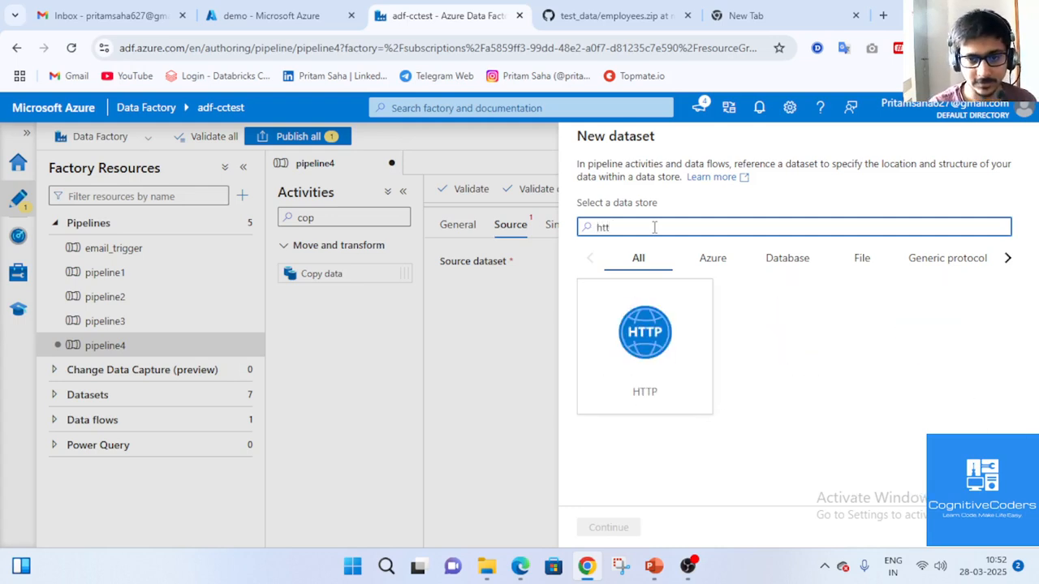
click(645, 335)
click(632, 527)
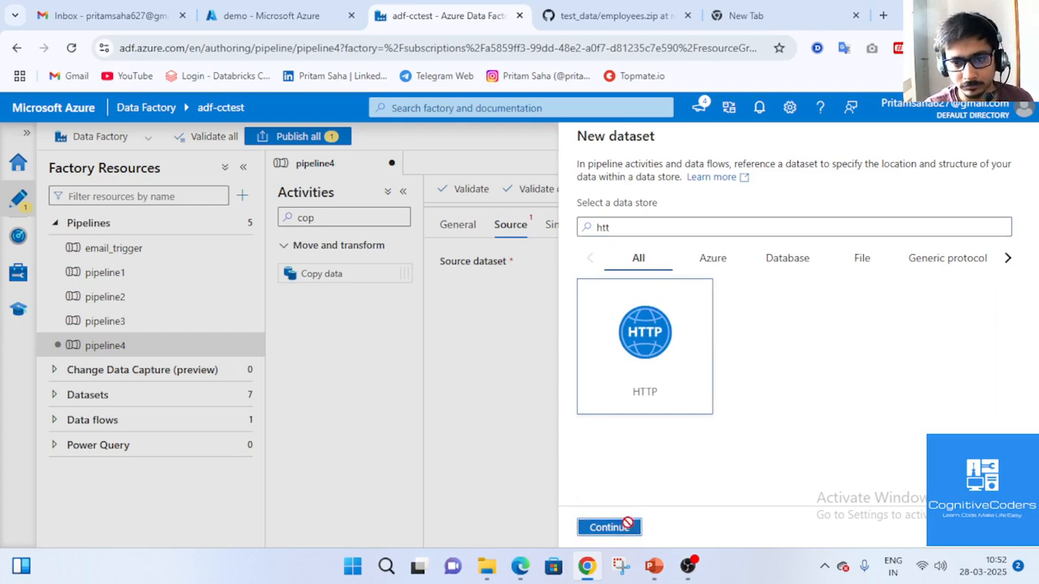
Step: Choose the Binary format for the HTTP source dataset and start creating a new linked service for it
click(791, 252)
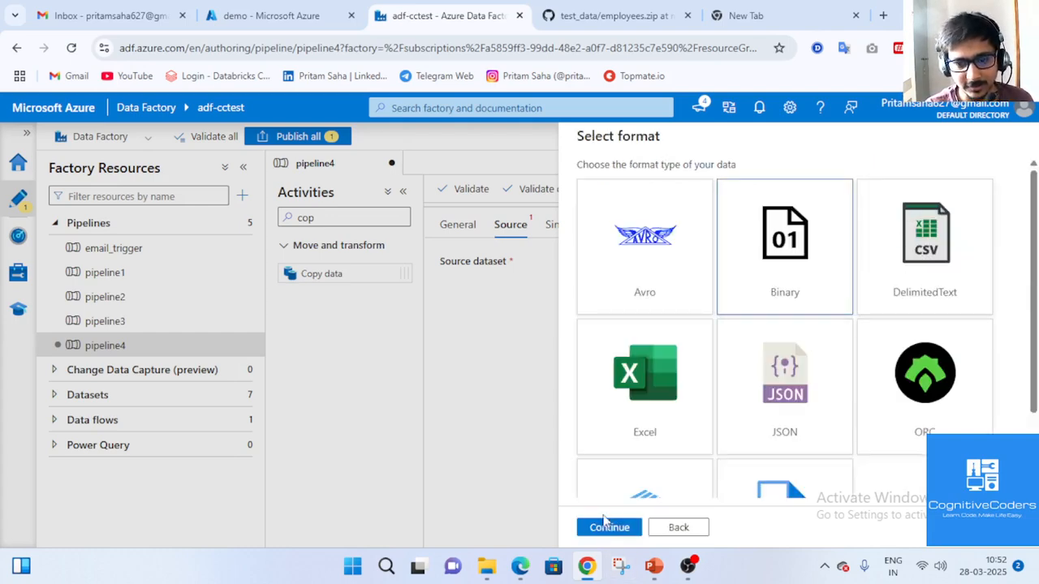
click(617, 528)
click(796, 234)
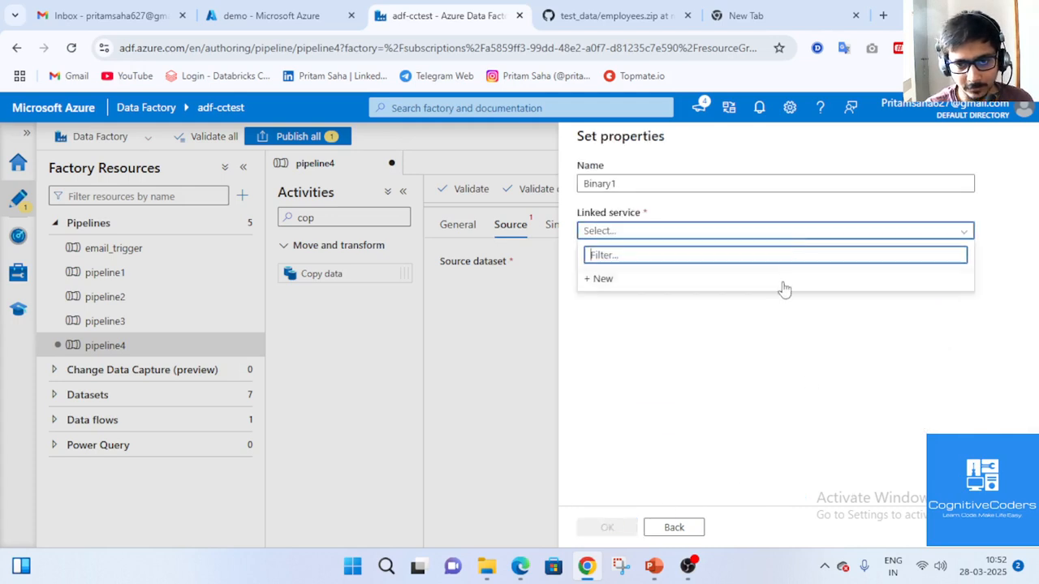
click(695, 280)
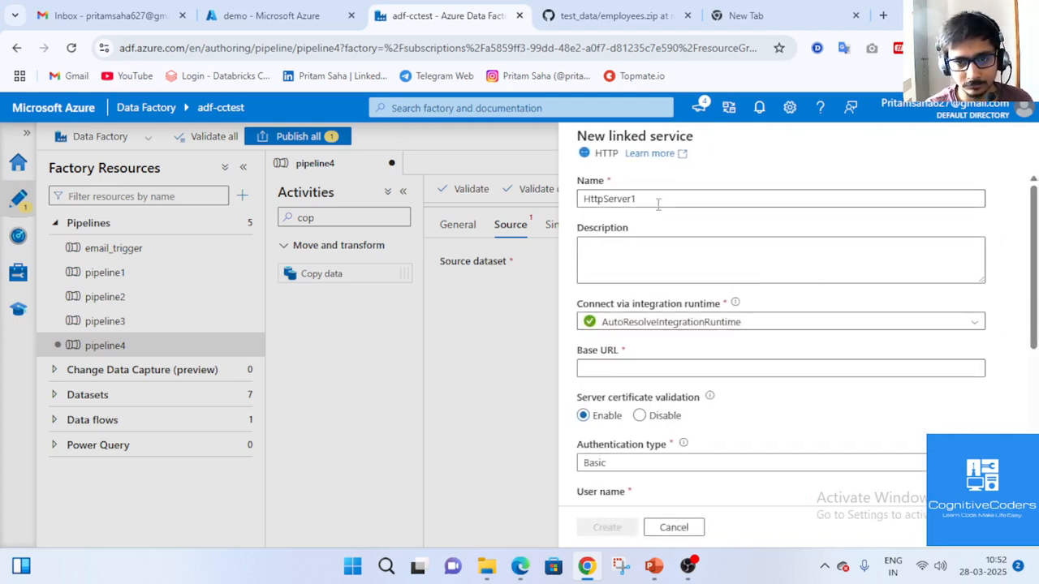
Step: Set the HTTP linked service's base URL to the raw GitHub link of employees.zip, copied from the spare browser tab
click(659, 368)
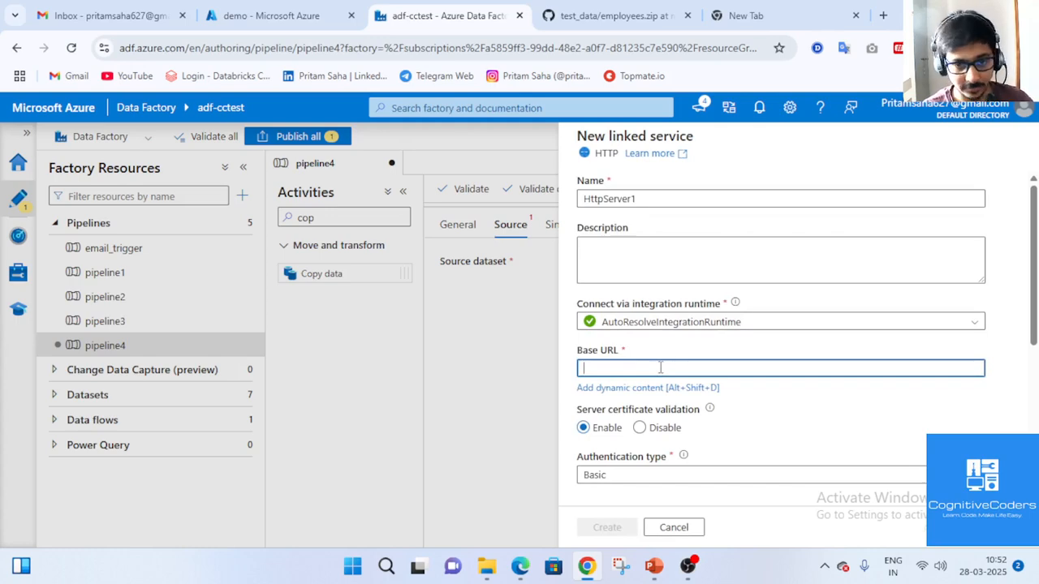
text(https://github.com/Pritamsaha627/test_data/raw/refs/heads/main/employees.zip)
click(739, 15)
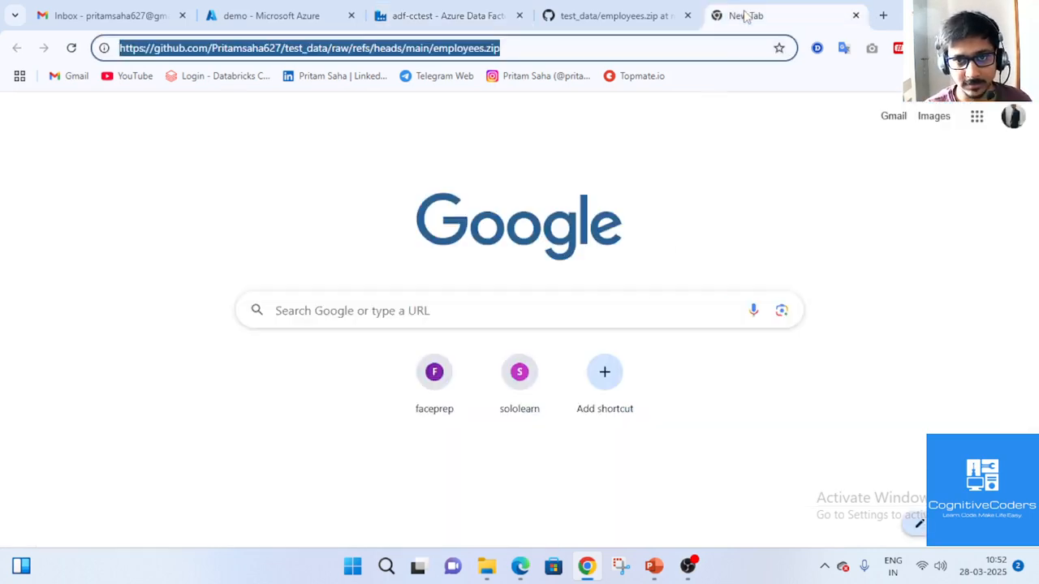
click(400, 22)
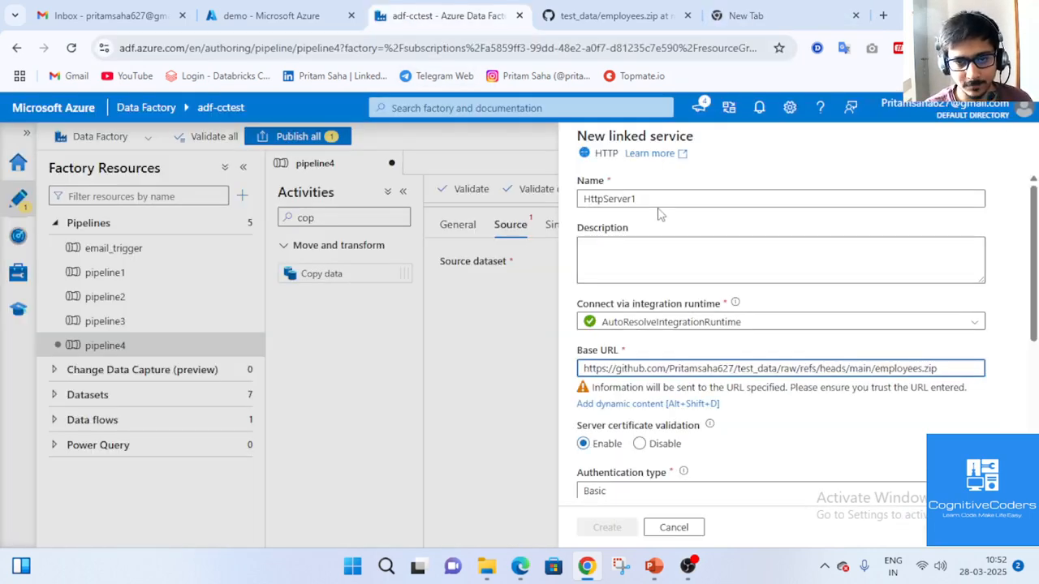
Step: Set the HTTP linked service's authentication type to Anonymous and create the linked service
scroll(698, 386, down, 2)
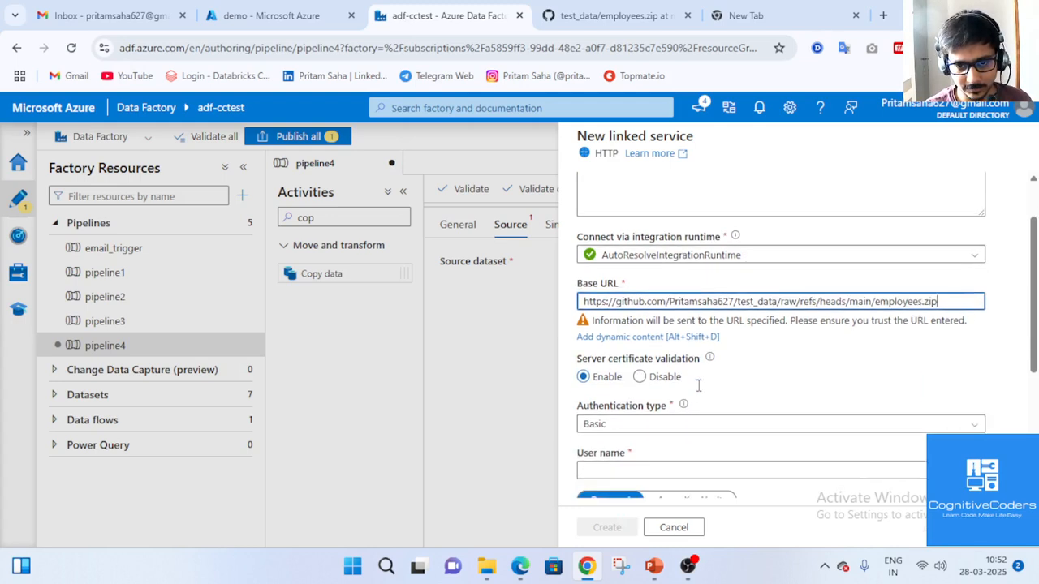
mouse_move(686, 404)
click(625, 416)
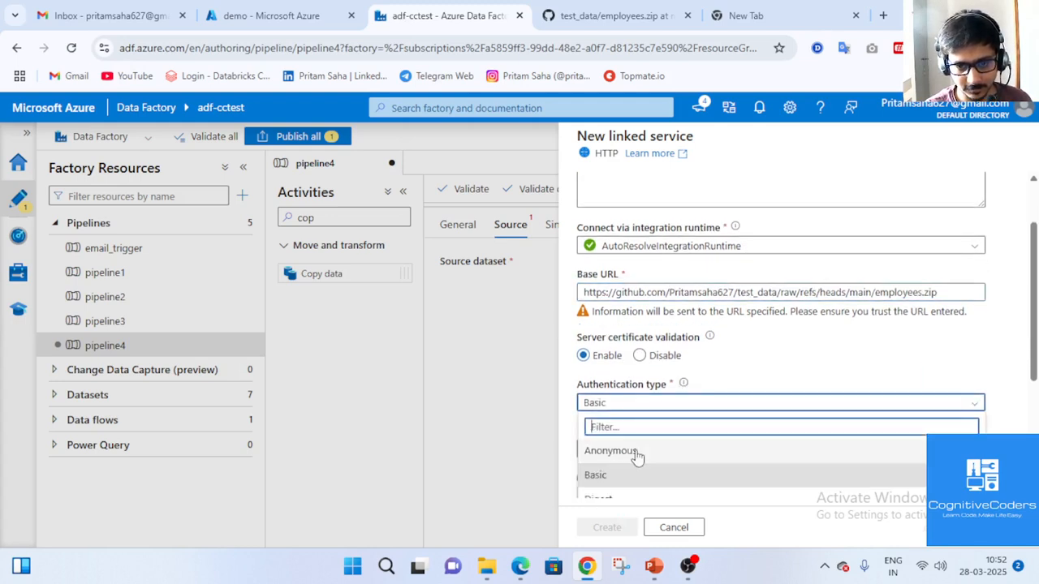
click(617, 449)
scroll(750, 396, down, 1)
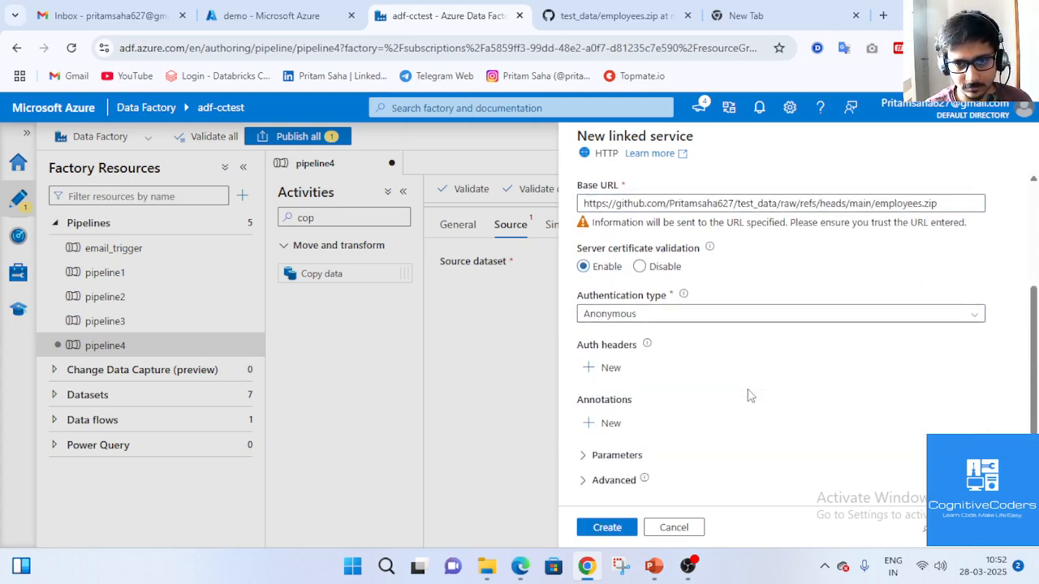
scroll(686, 428, up, 2)
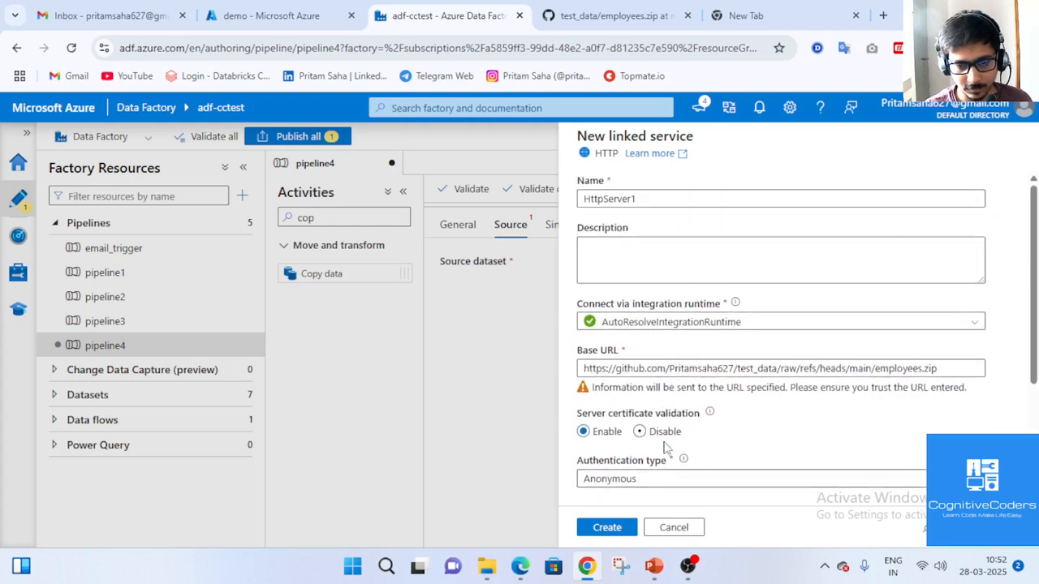
scroll(739, 452, down, 2)
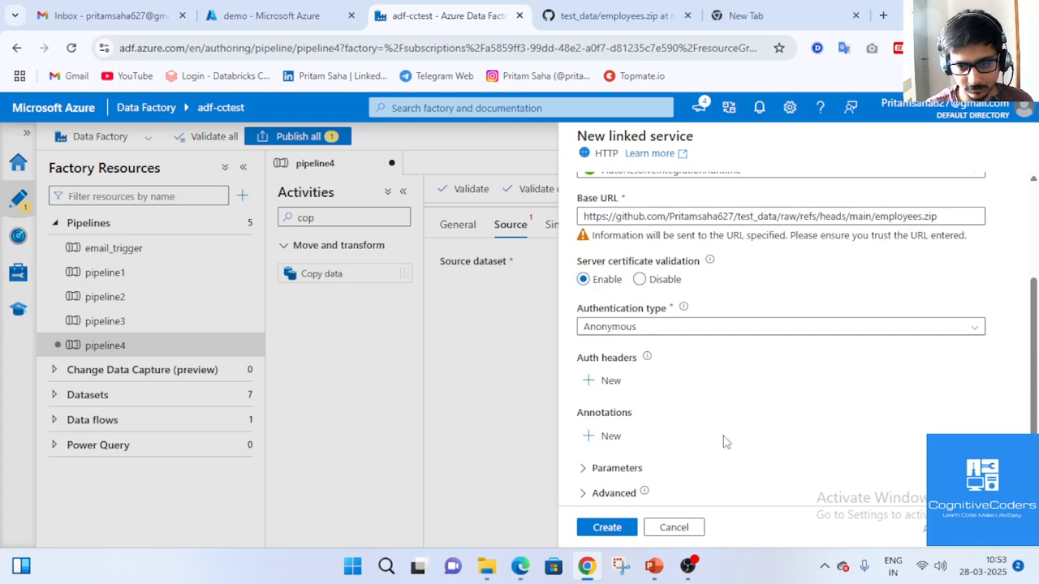
scroll(727, 442, up, 2)
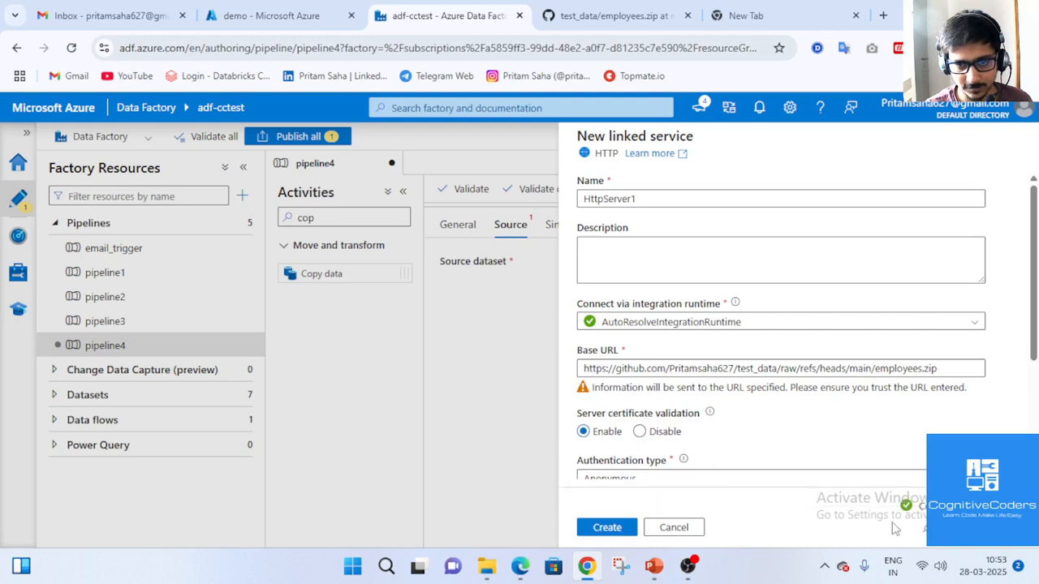
click(609, 528)
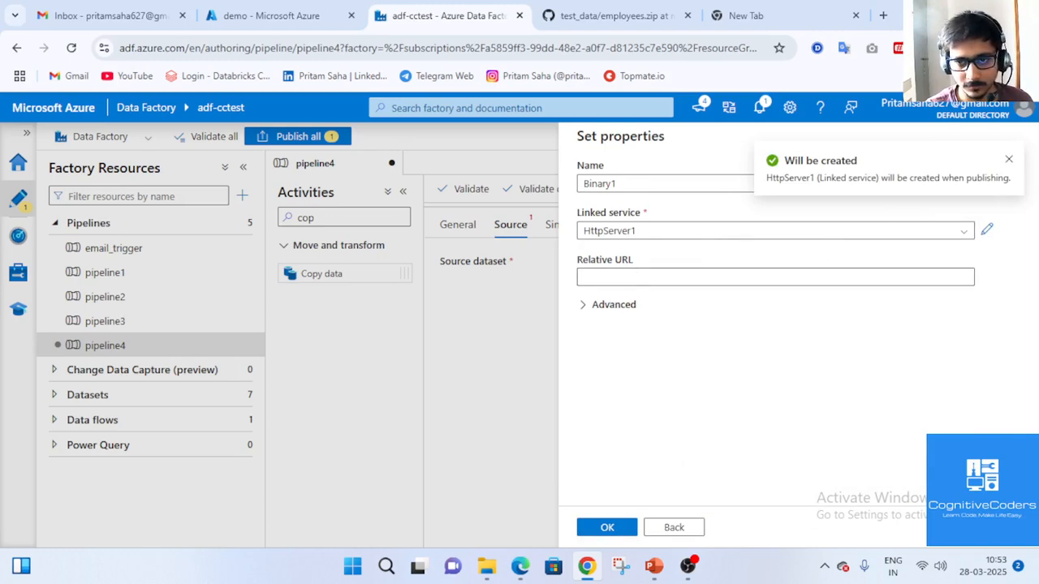
Step: Confirm the source dataset without a relative URL and open it to show its connection settings
click(1009, 160)
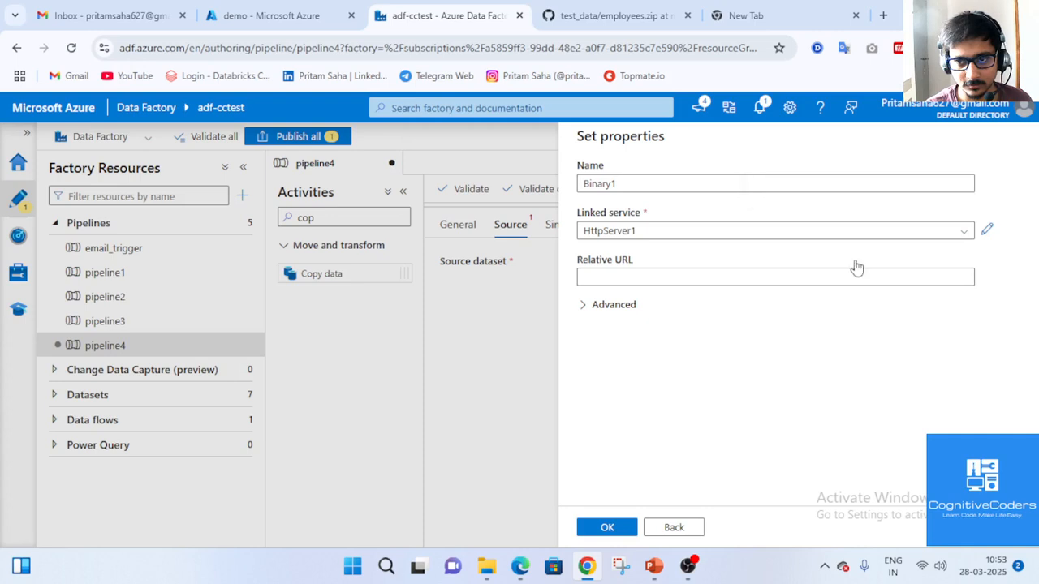
click(609, 528)
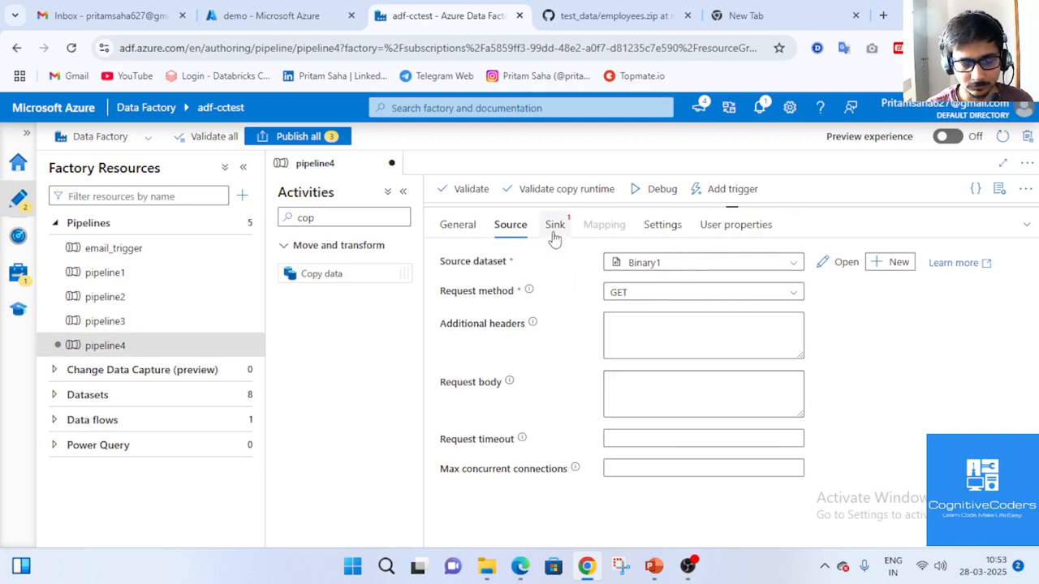
click(824, 270)
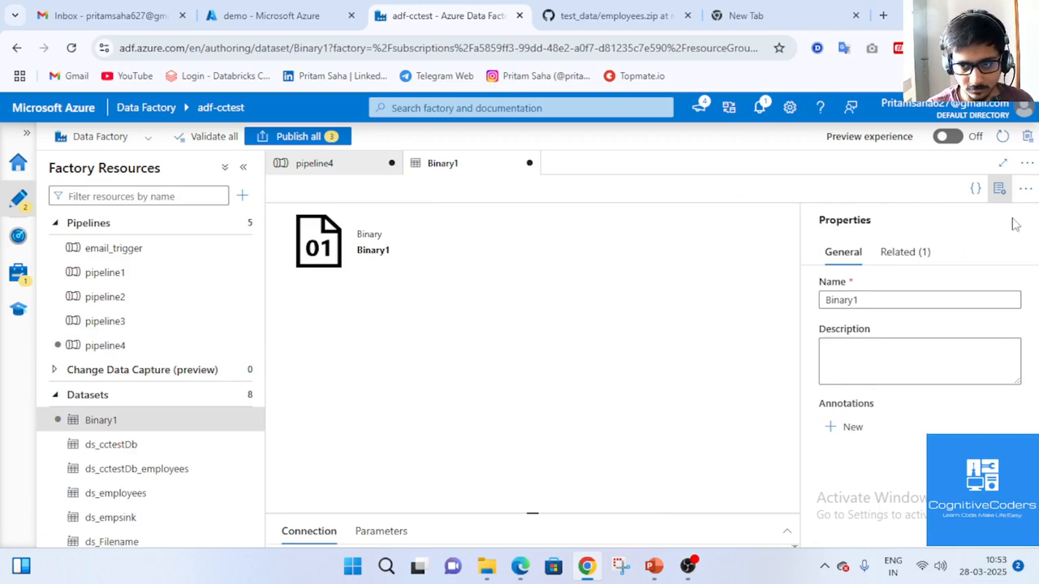
click(999, 189)
click(1029, 534)
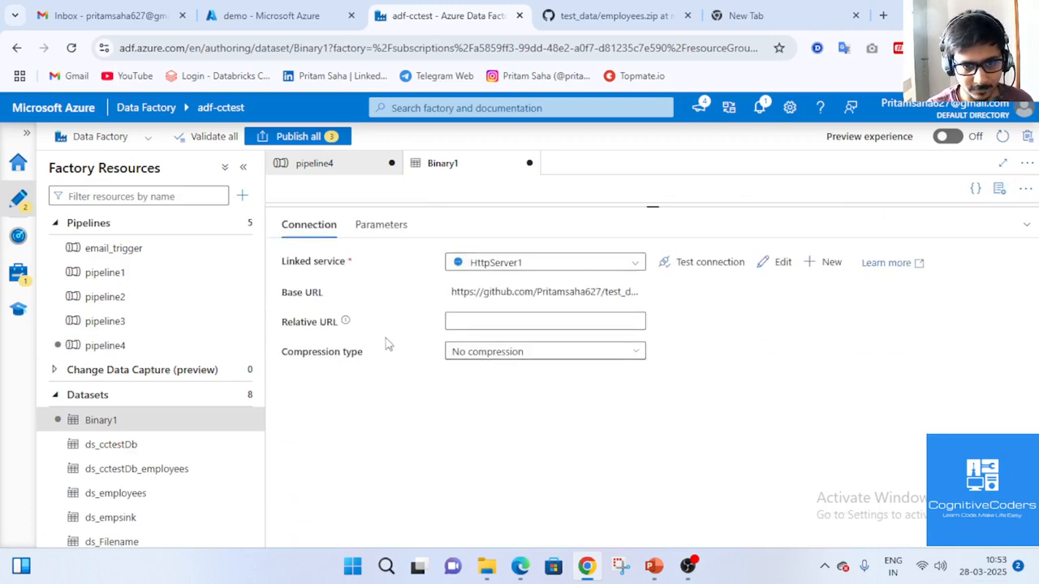
Step: Set the source dataset's compression type to ZipDeflate (.zip) and check the employees zip file in Downloads and on GitHub
click(591, 361)
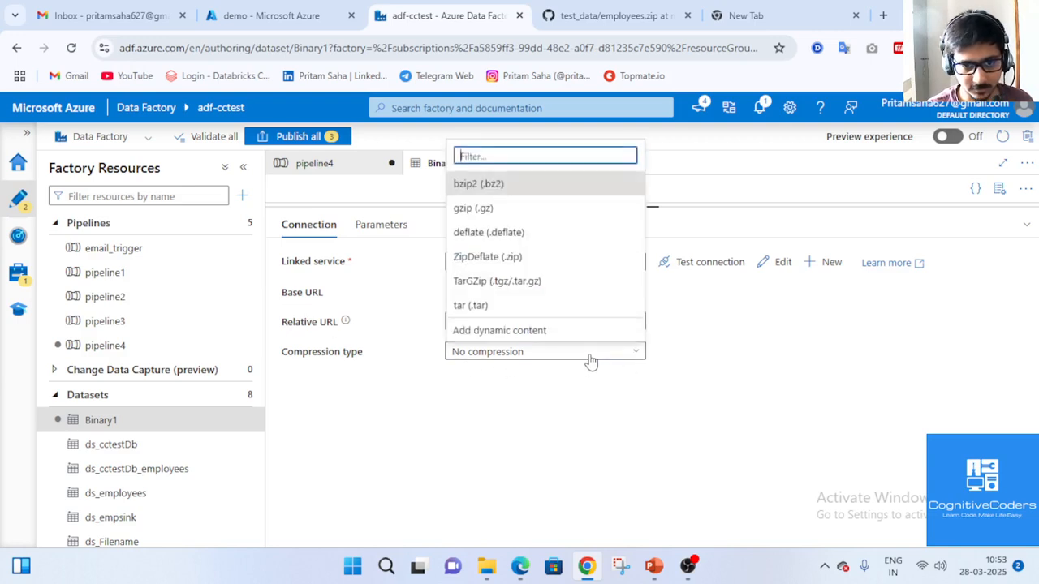
click(535, 260)
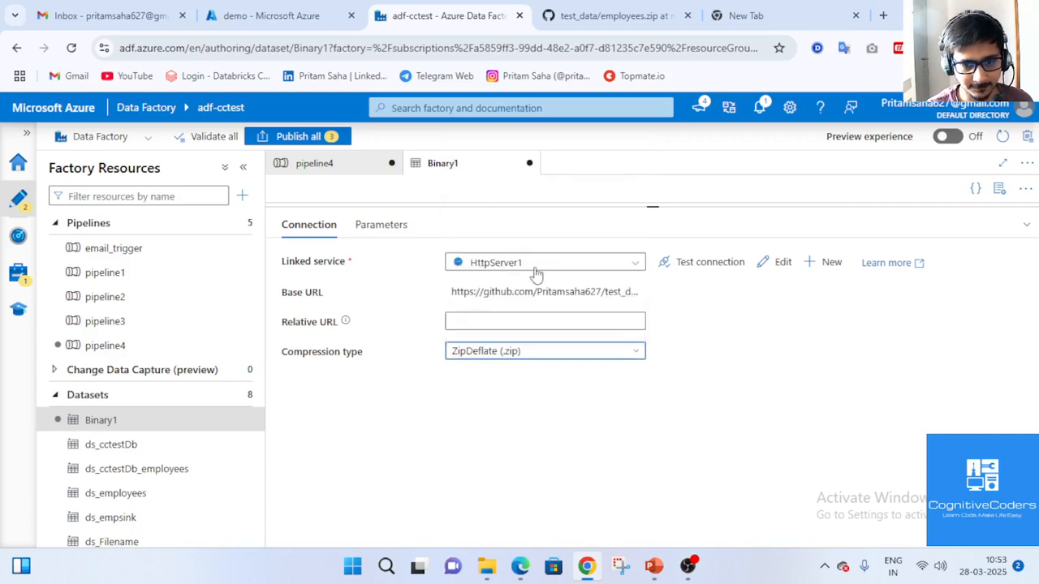
click(485, 568)
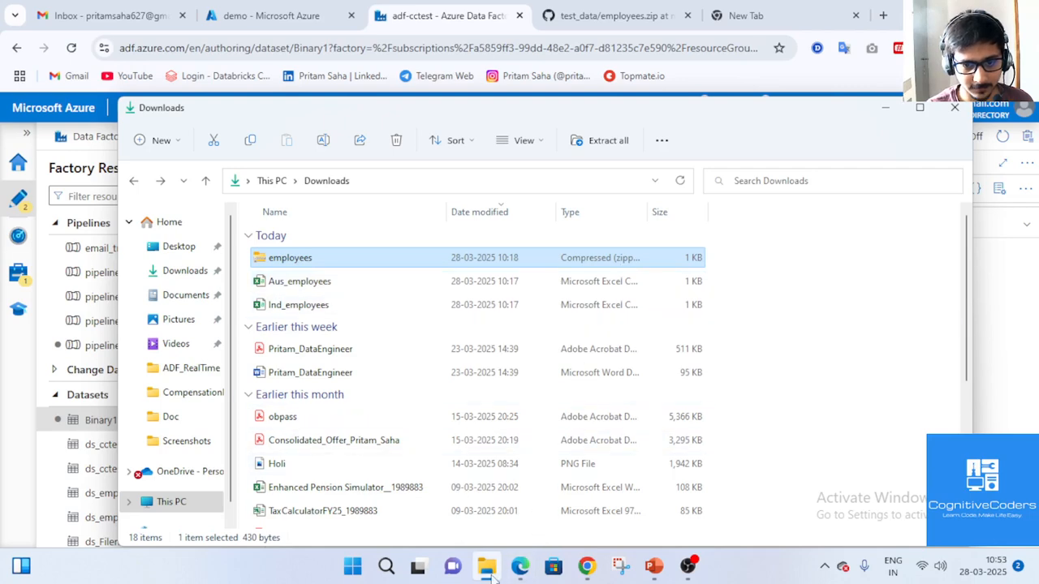
click(587, 567)
click(603, 15)
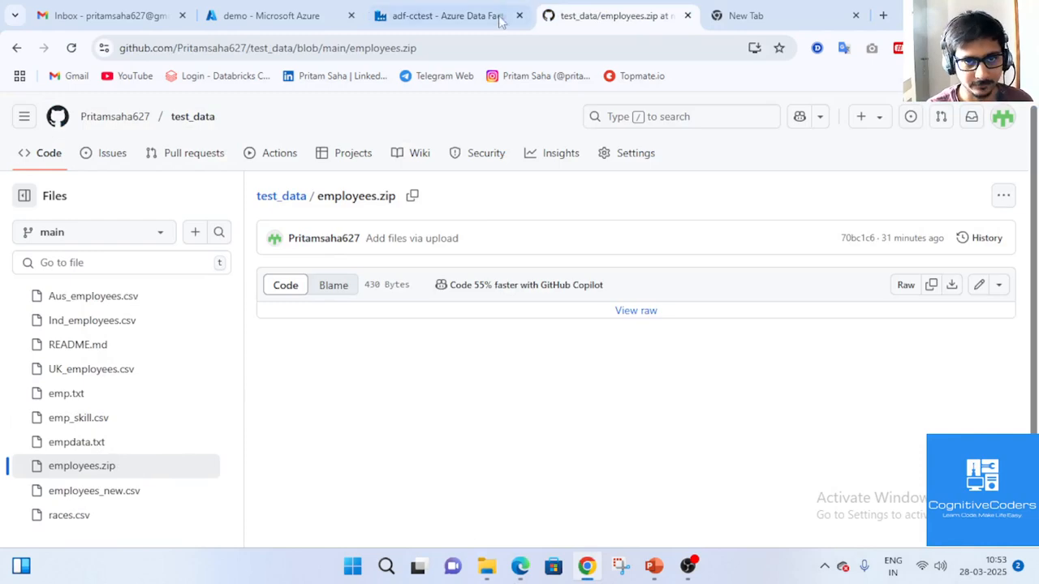
click(445, 15)
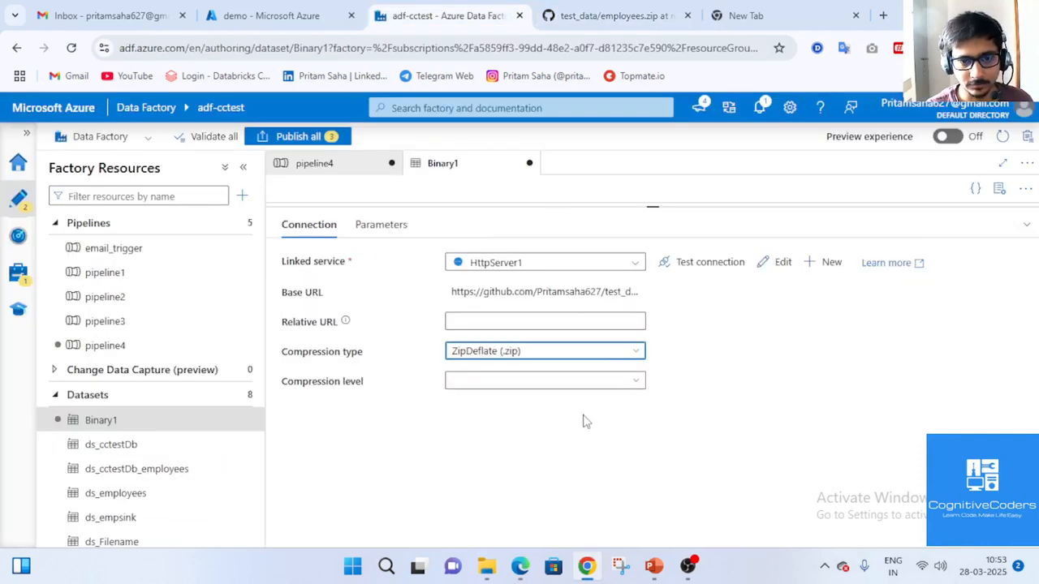
Step: Set the source dataset's compression level to Fastest
click(520, 385)
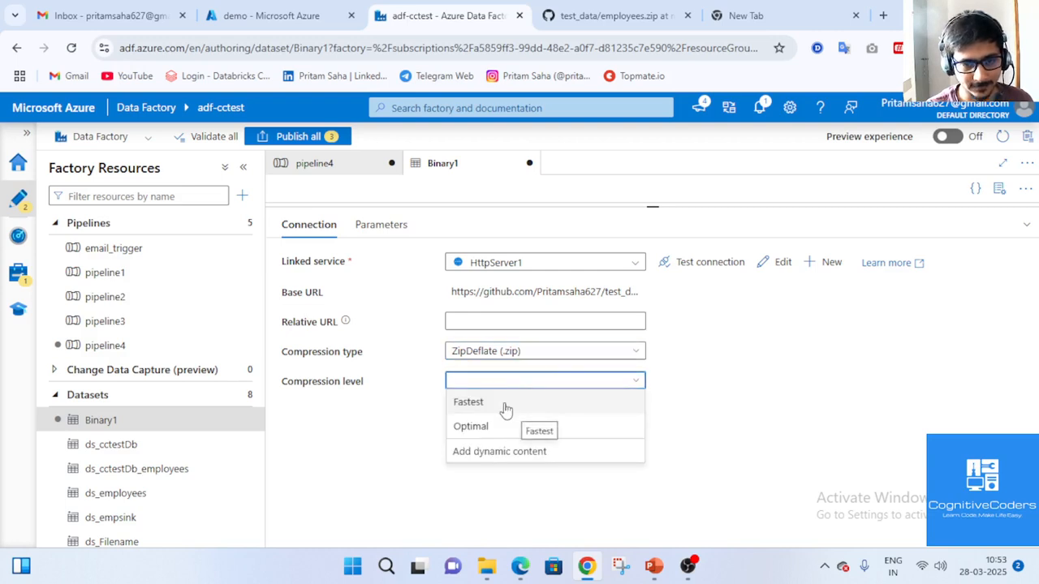
click(506, 405)
click(512, 390)
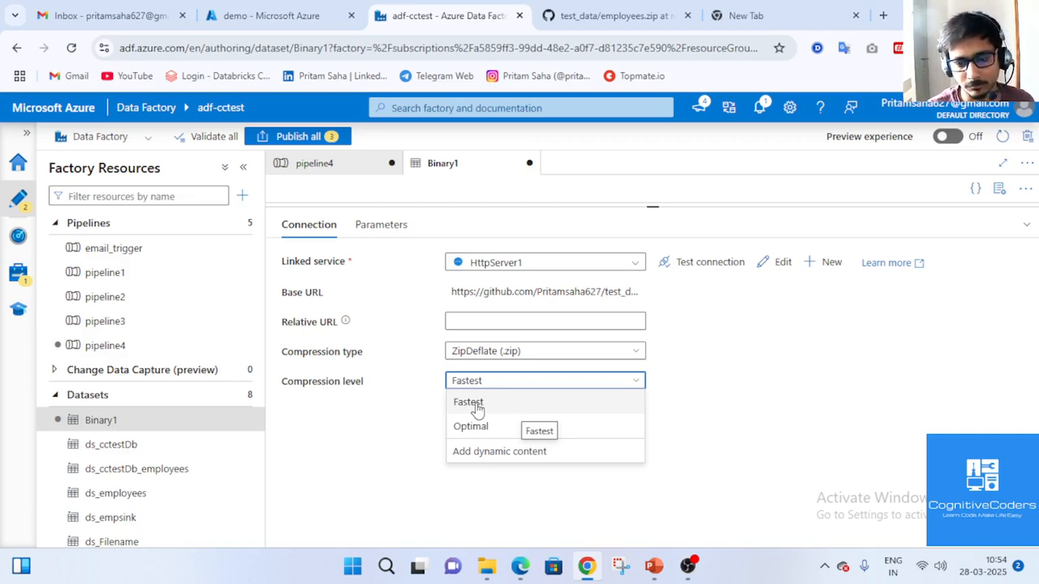
click(477, 410)
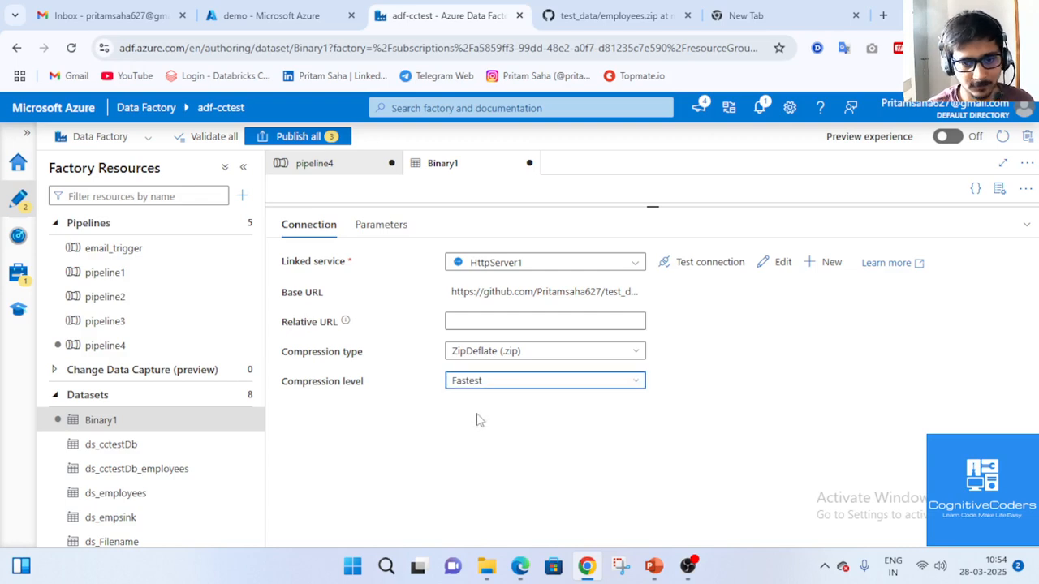
click(476, 383)
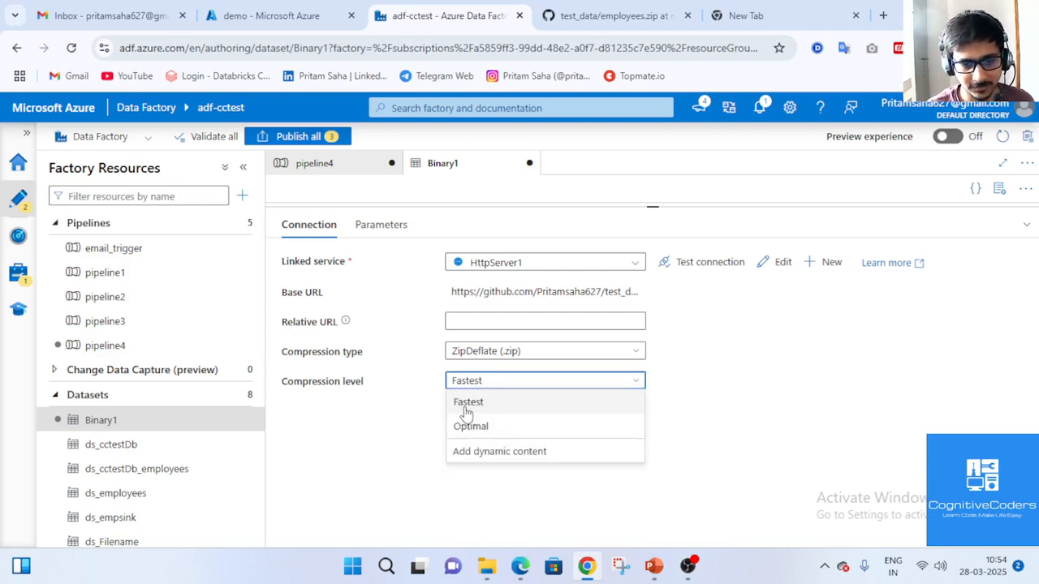
click(466, 410)
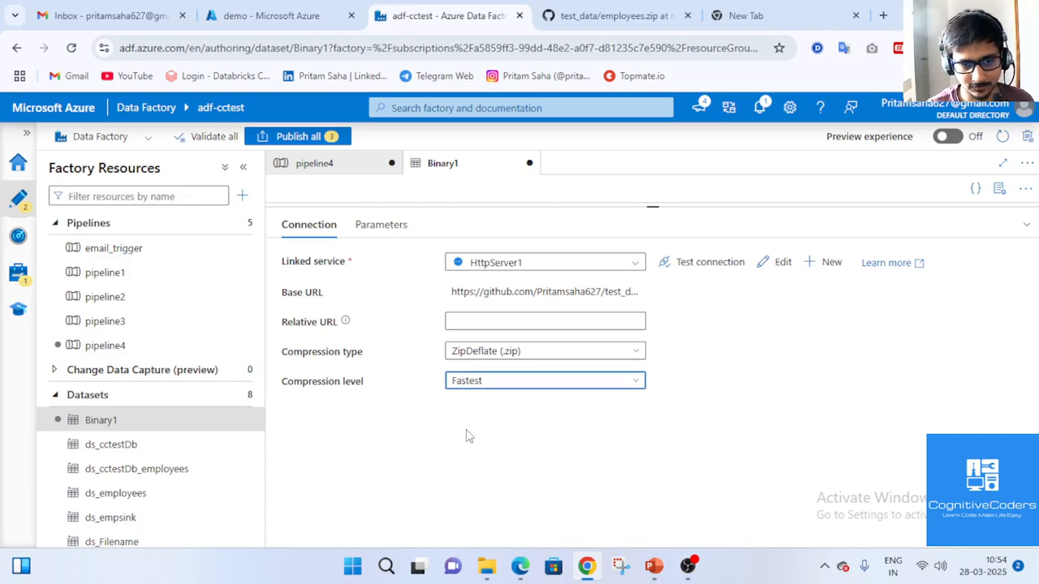
Step: Start a new sink dataset for pipeline4's copy activity and select Azure Data Lake Storage Gen2 as its data store
click(357, 165)
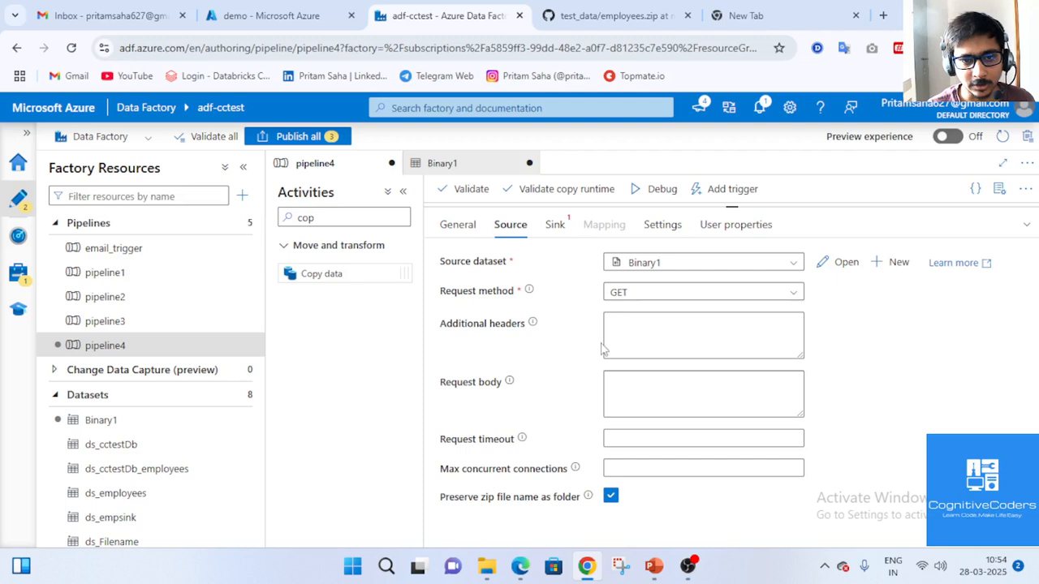
click(569, 228)
click(844, 265)
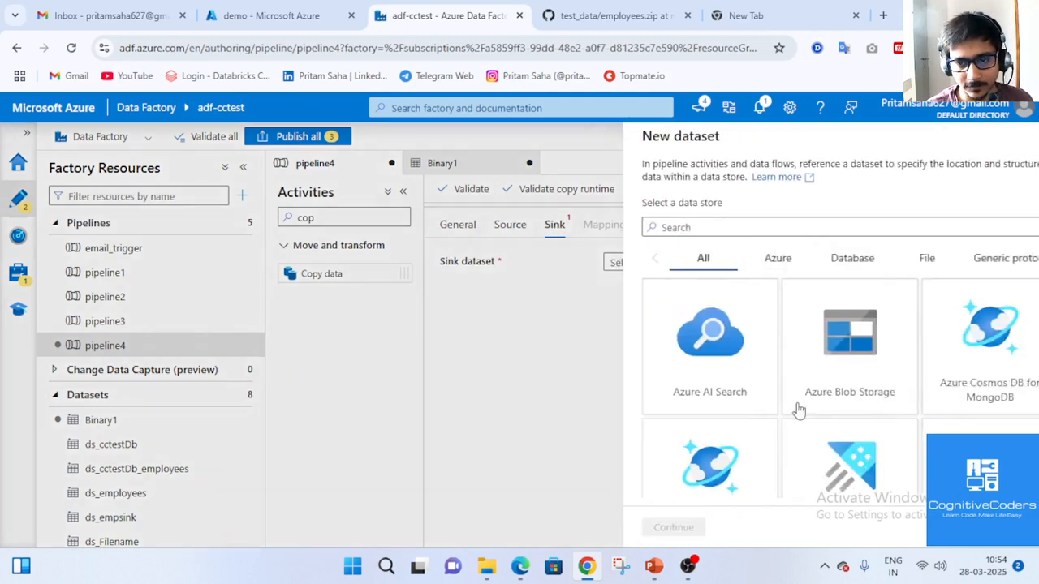
scroll(917, 361, down, 2)
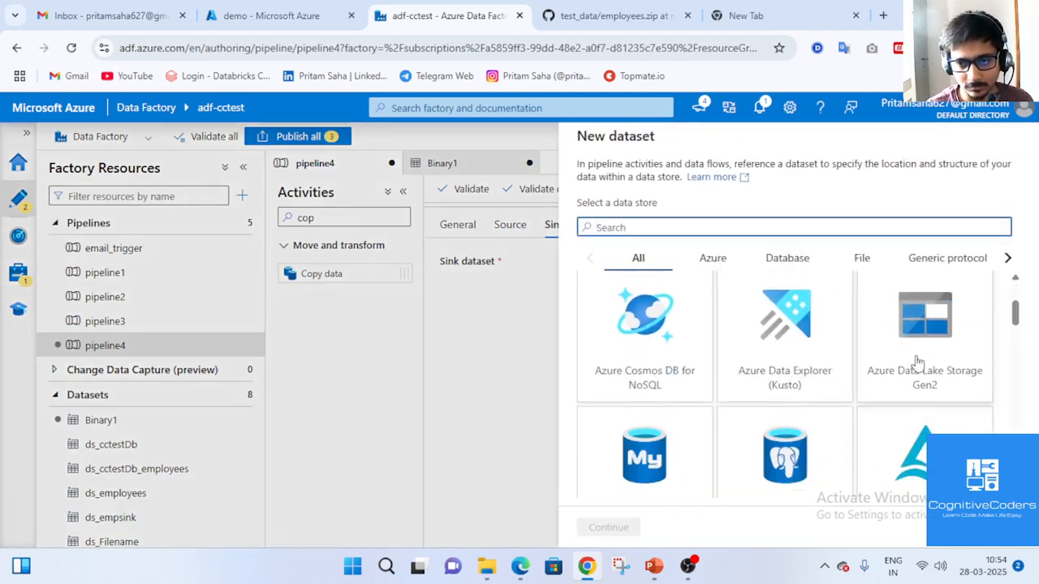
click(917, 361)
Step: Check the sink folder of the demo container in the Azure portal, and continue the new sink dataset with the Binary format
key(ctrl+shift+Tab)
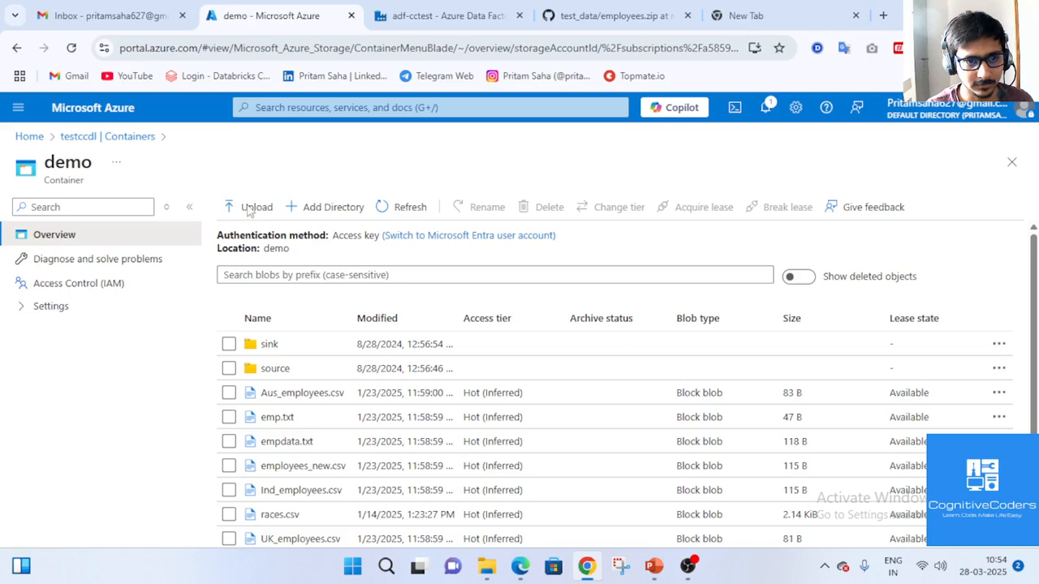
click(266, 345)
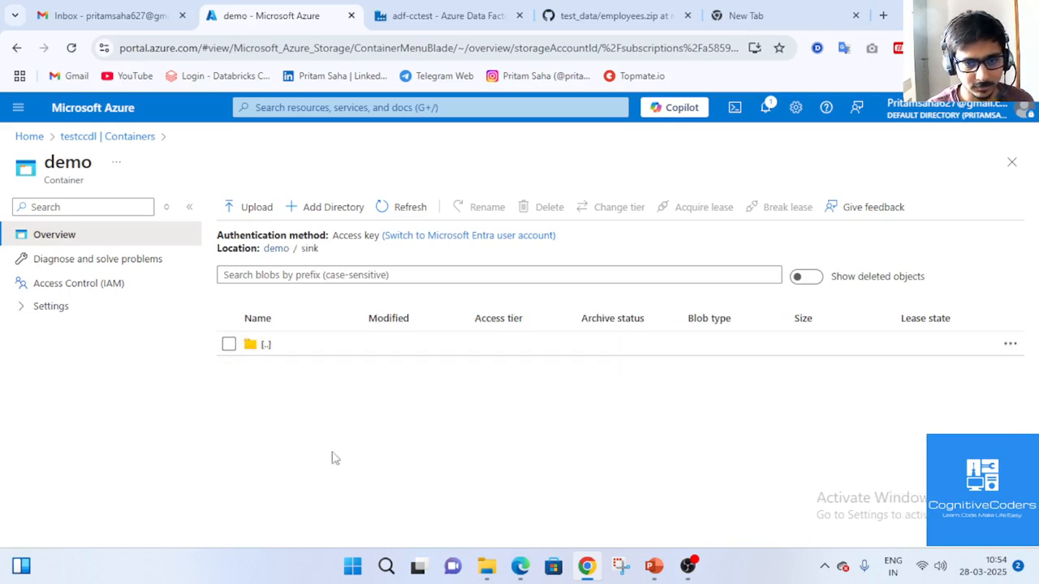
click(494, 16)
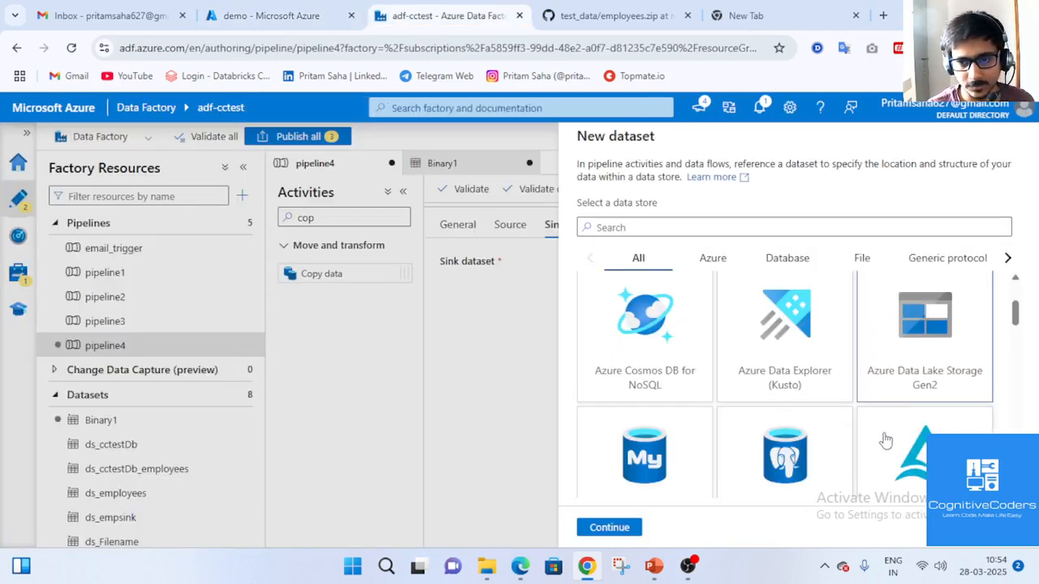
click(613, 529)
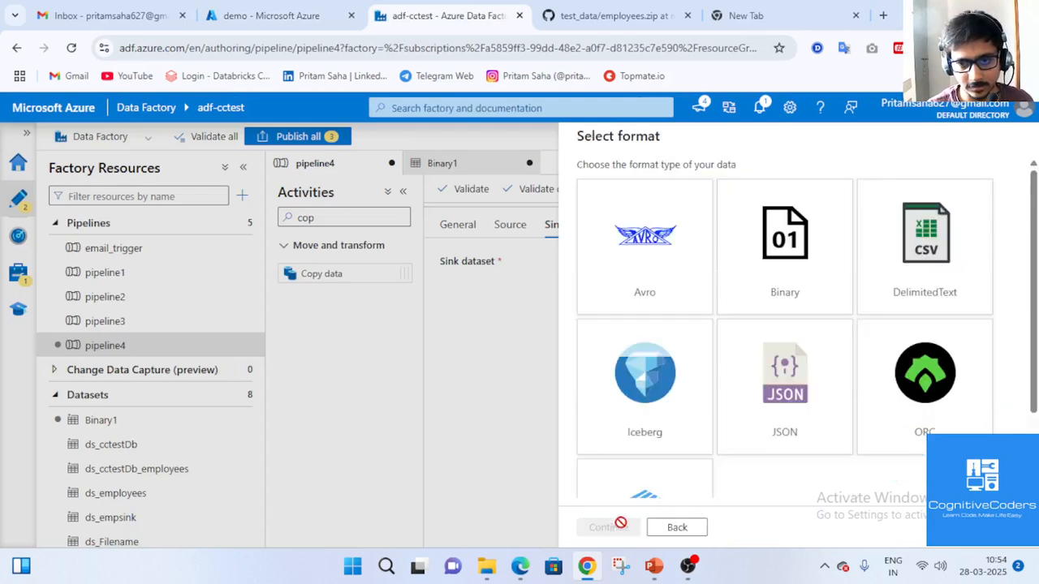
click(744, 284)
click(609, 528)
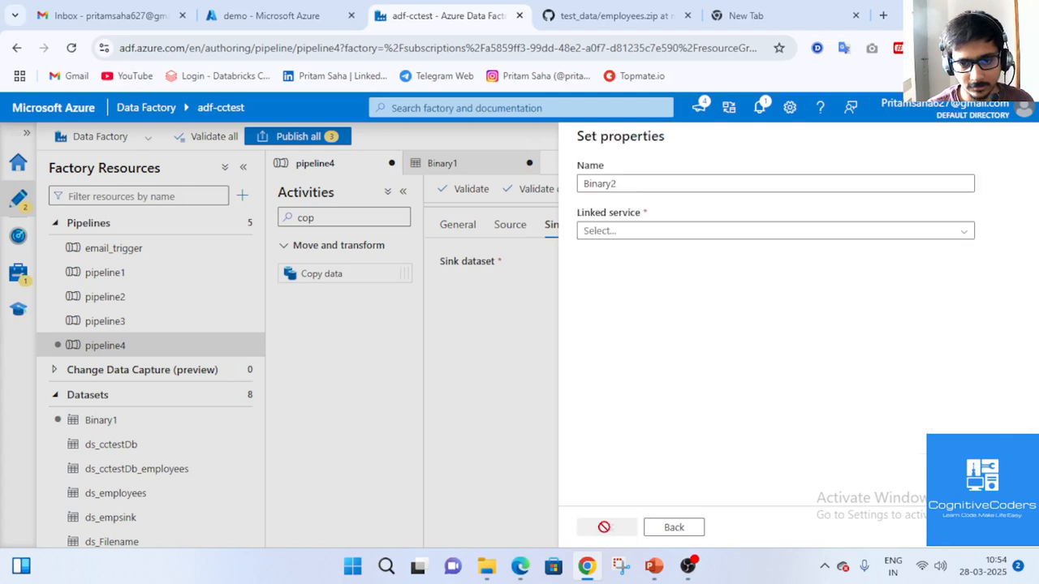
Step: Choose AzureDataLakeStorage1 as the new sink dataset's linked service and name the dataset zipsink
click(675, 235)
click(654, 301)
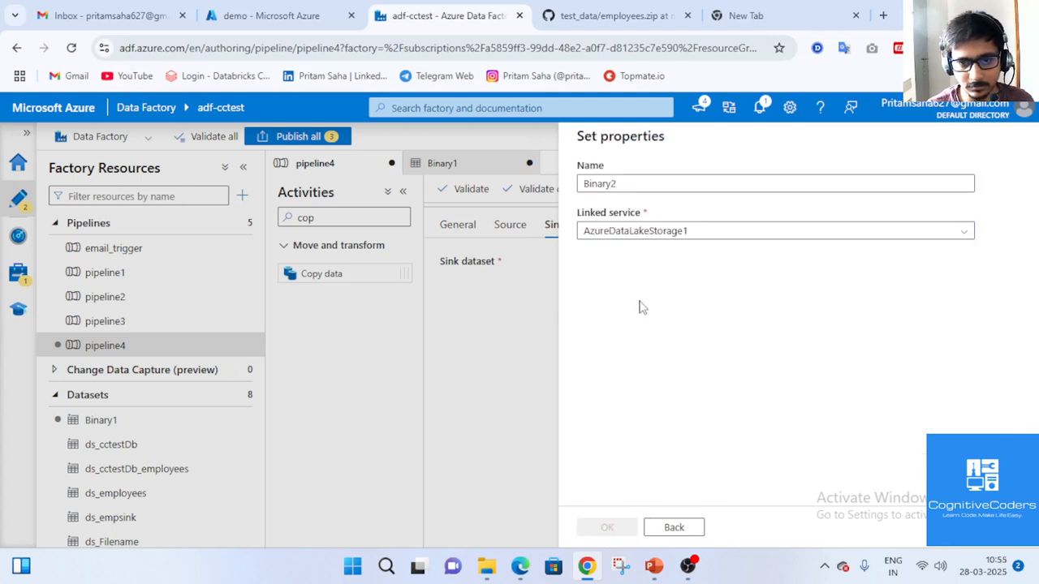
click(646, 183)
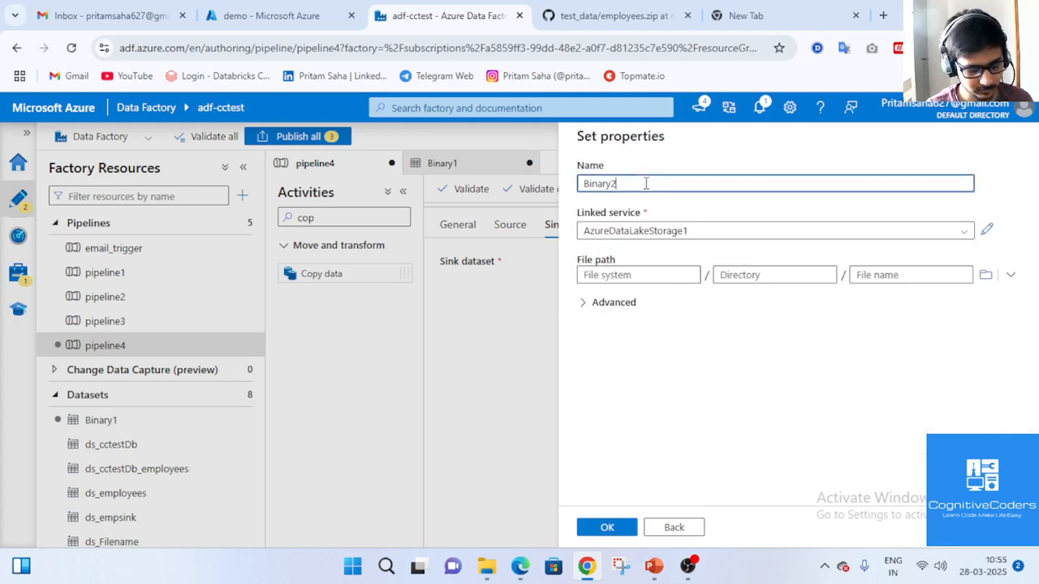
key(ctrl+a)
text(s)
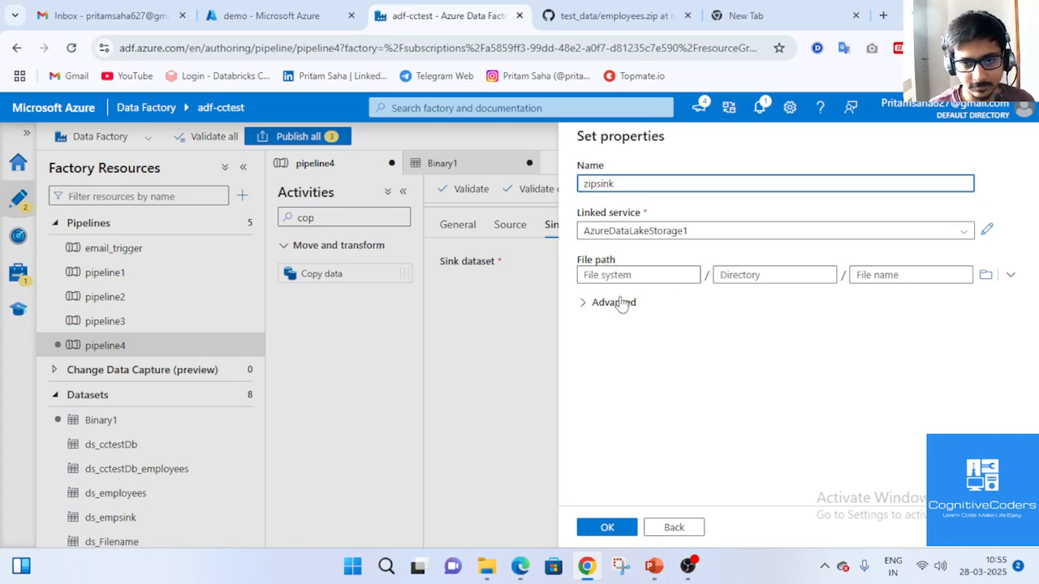
Step: Browse the storage to set zipsink's file path to the sink folder of the demo container, and create the dataset
click(985, 275)
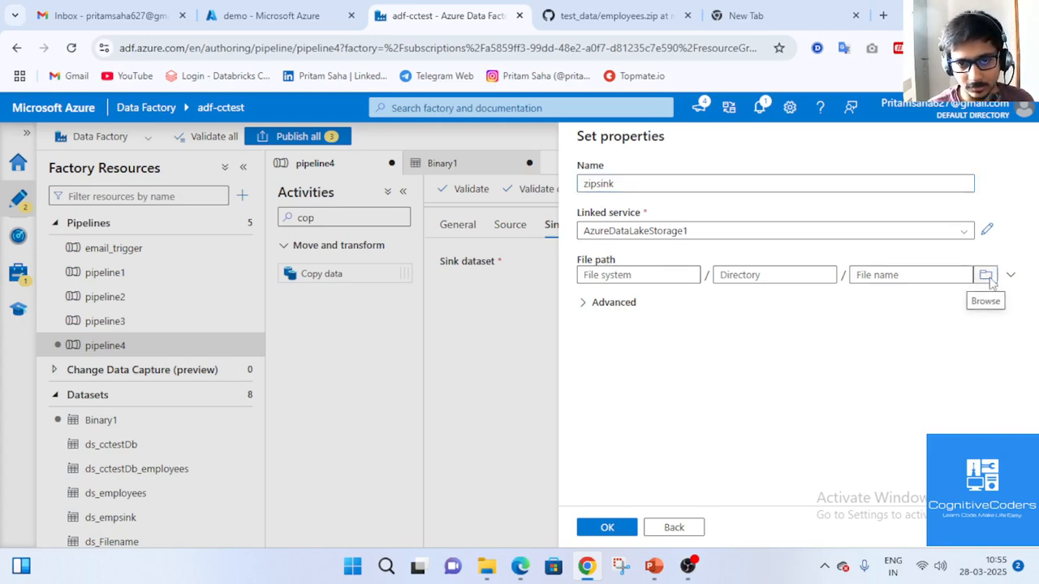
click(611, 218)
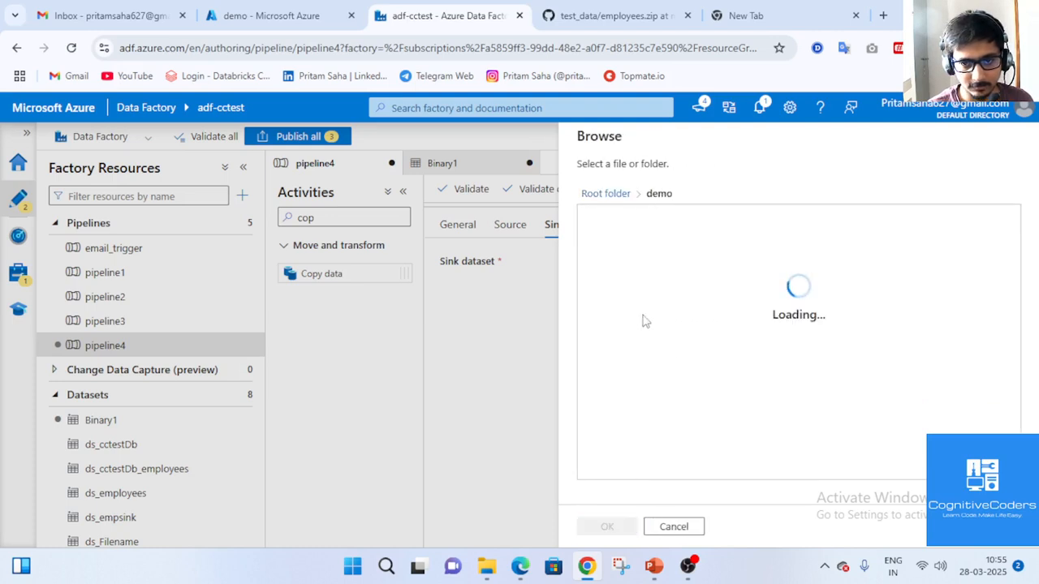
click(613, 218)
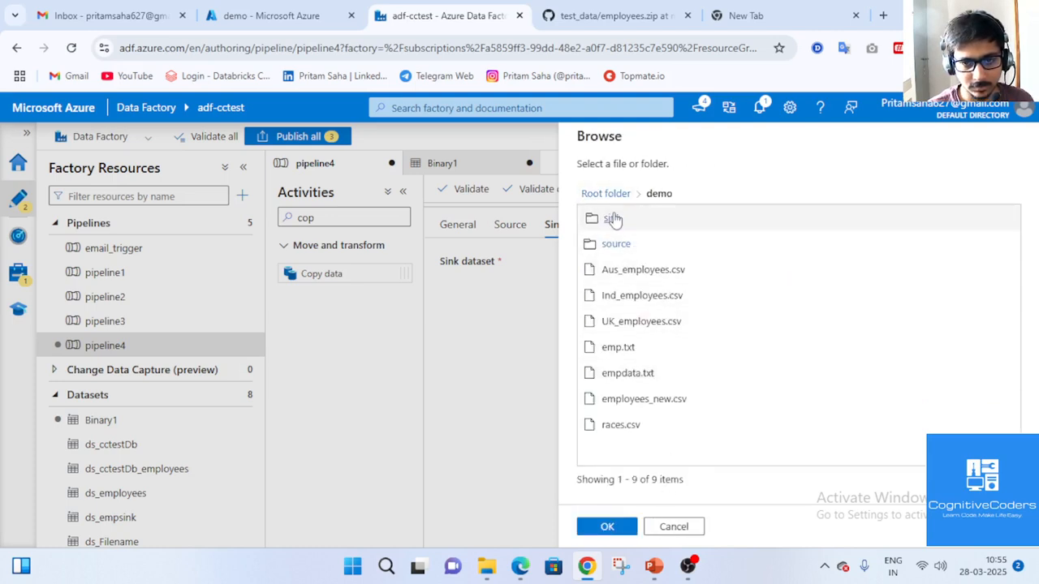
click(607, 528)
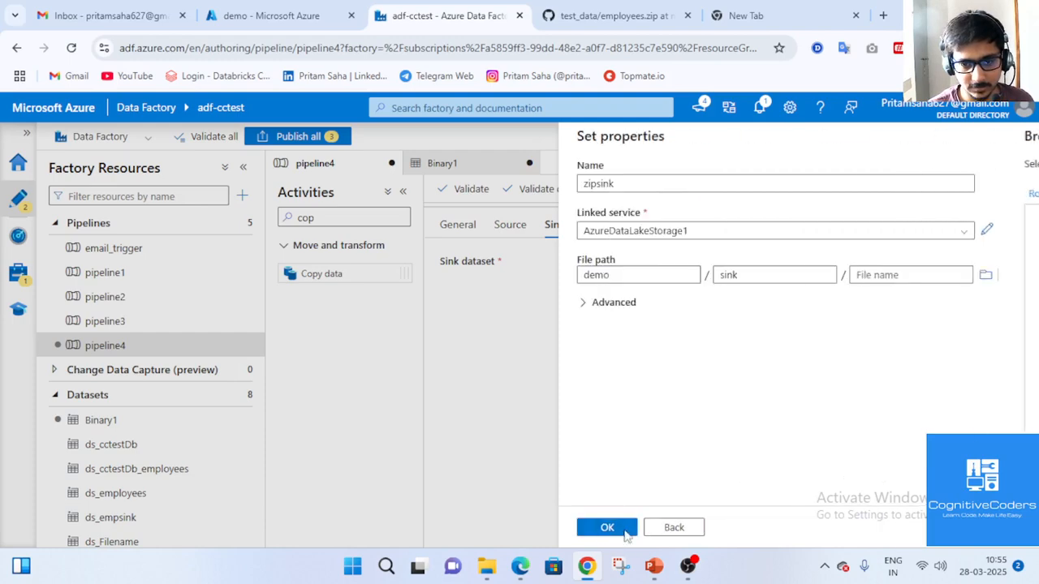
click(599, 305)
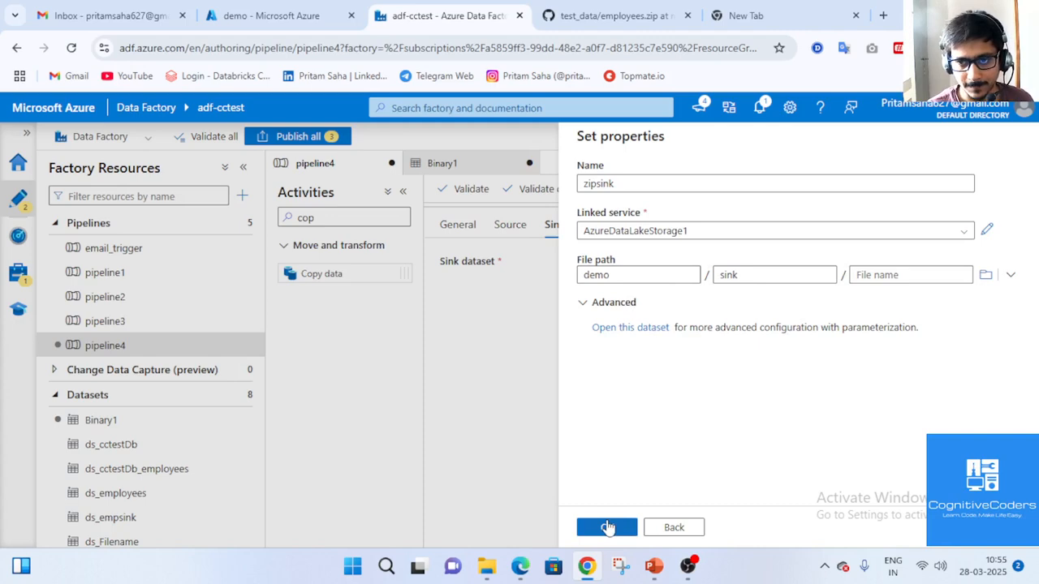
click(607, 527)
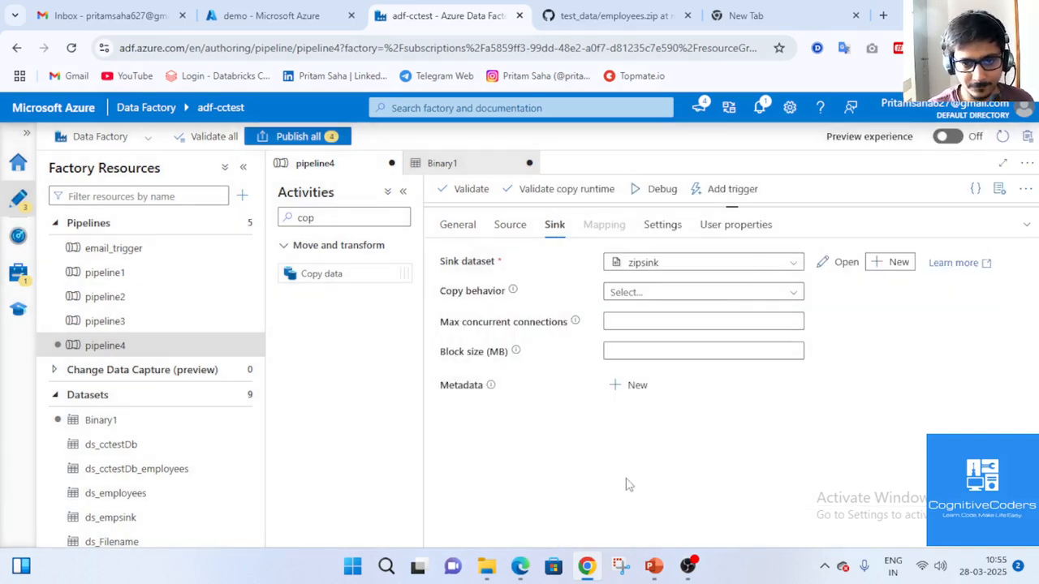
Step: Review the sink's copy behavior options and compare the compression settings of the zipsink and Binary1 datasets
click(736, 294)
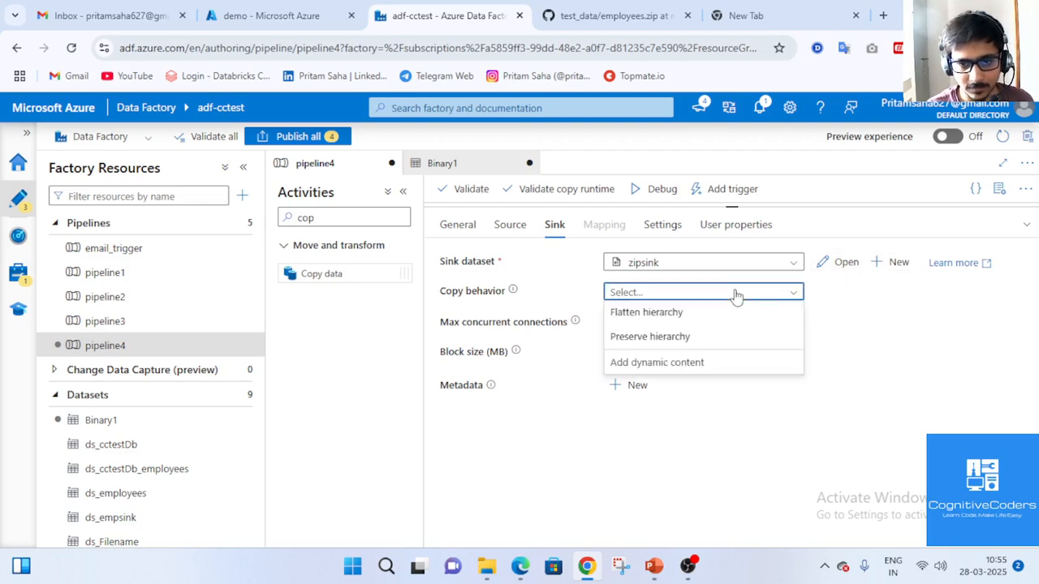
click(736, 293)
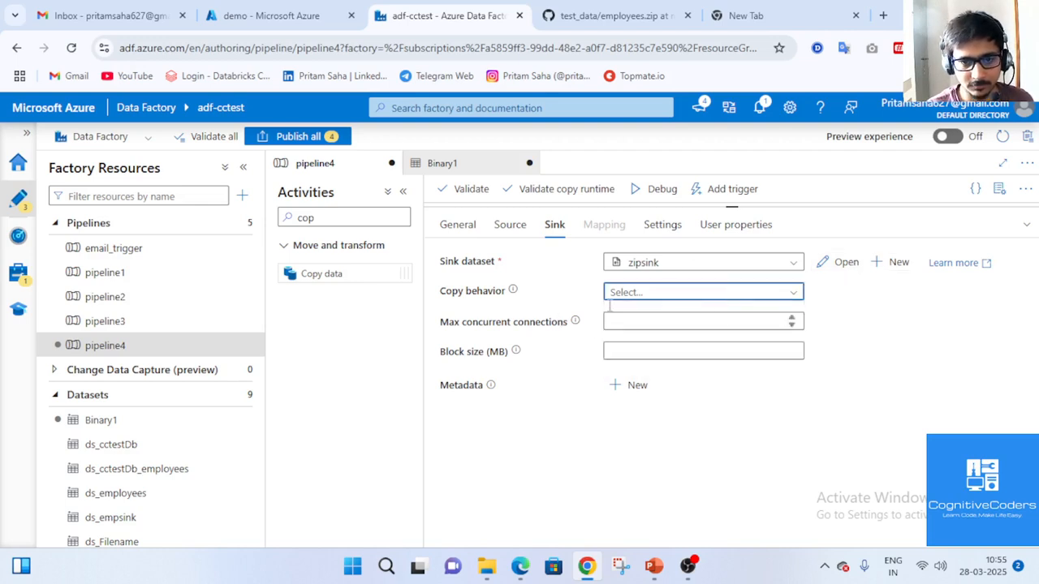
click(844, 263)
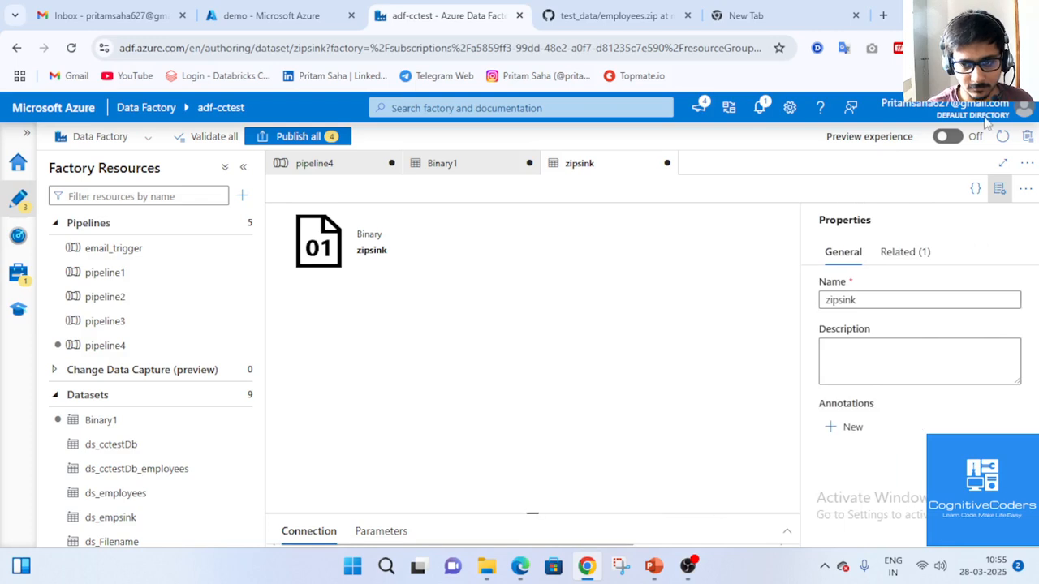
click(1000, 188)
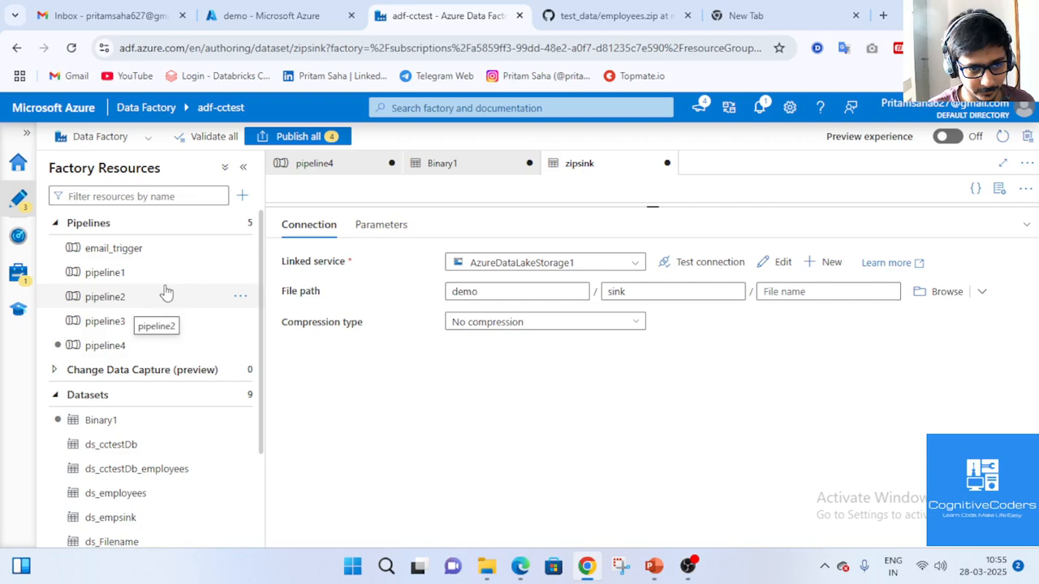
click(437, 167)
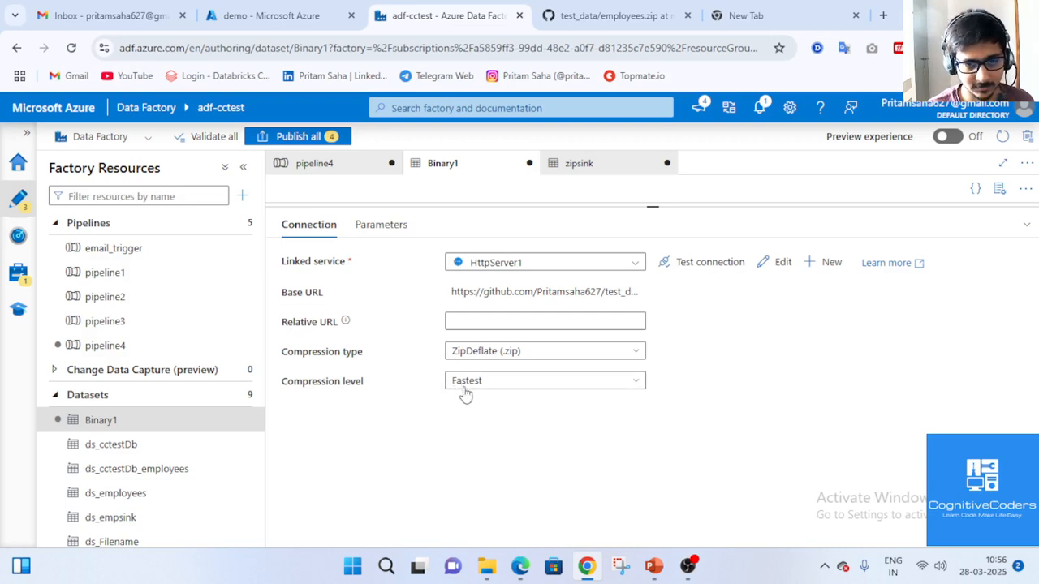
click(558, 167)
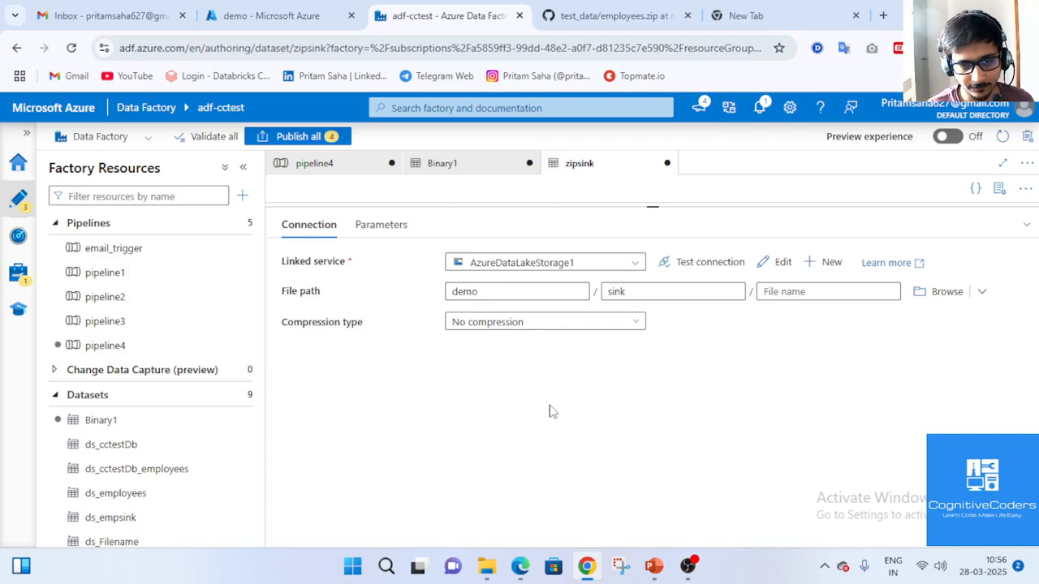
Step: Inspect the contents of the employees zip file in the Downloads folder with File Explorer
click(486, 565)
double_click(355, 260)
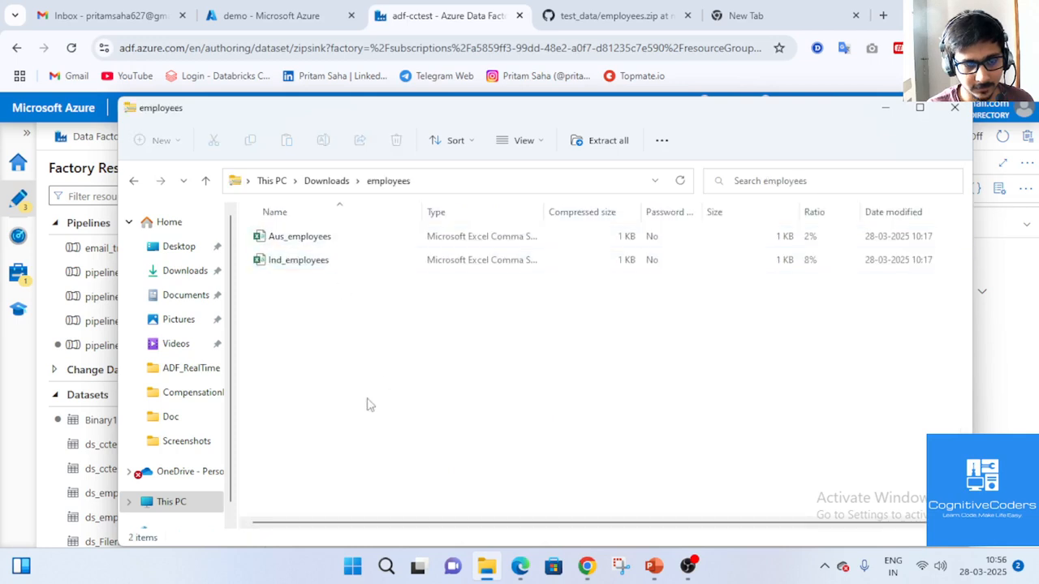
click(134, 181)
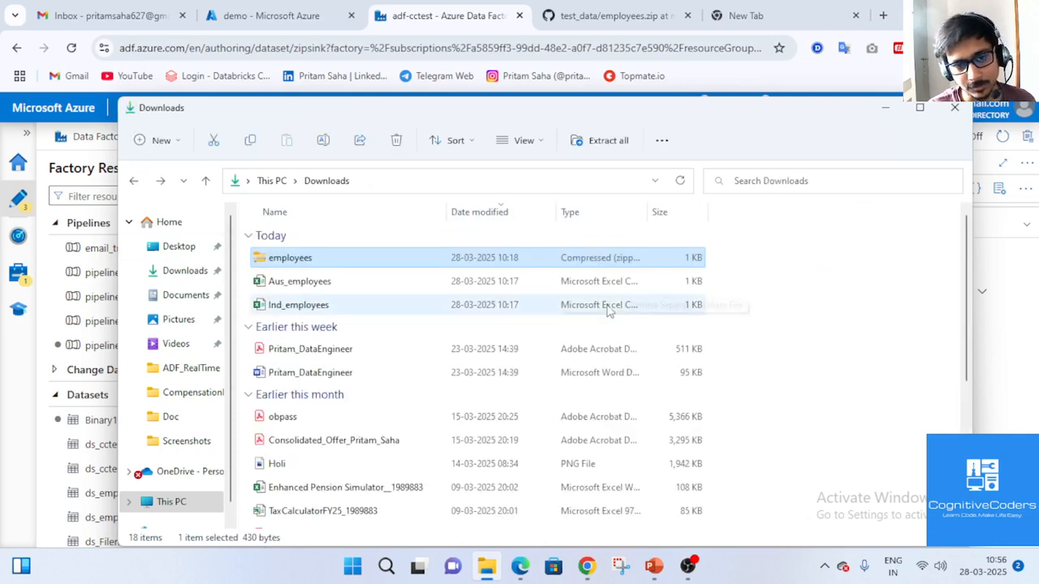
click(885, 108)
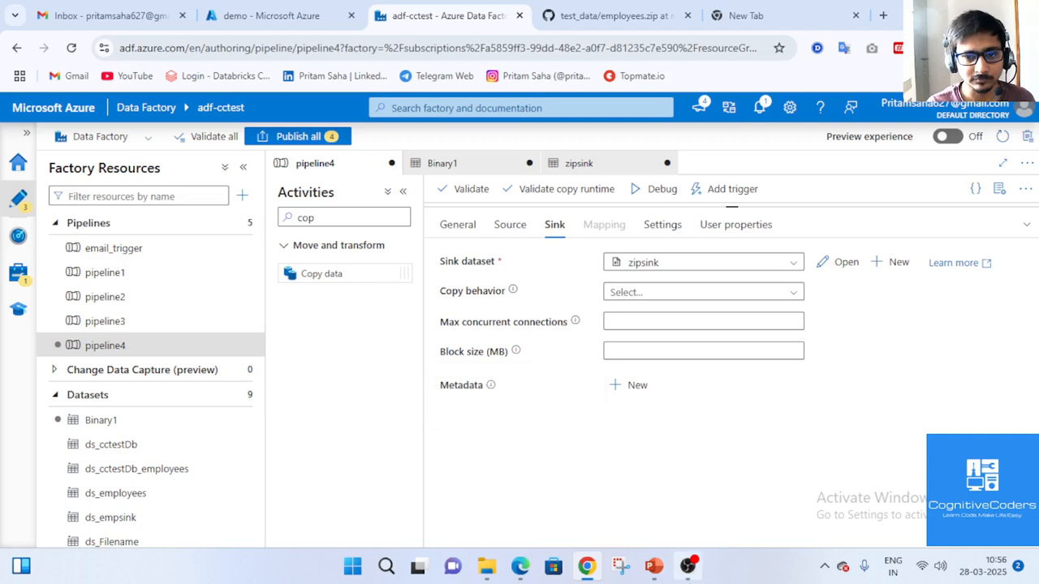
Step: Recheck the compression settings of the Binary1 source and the zipsink sink, and return to pipeline4
click(443, 164)
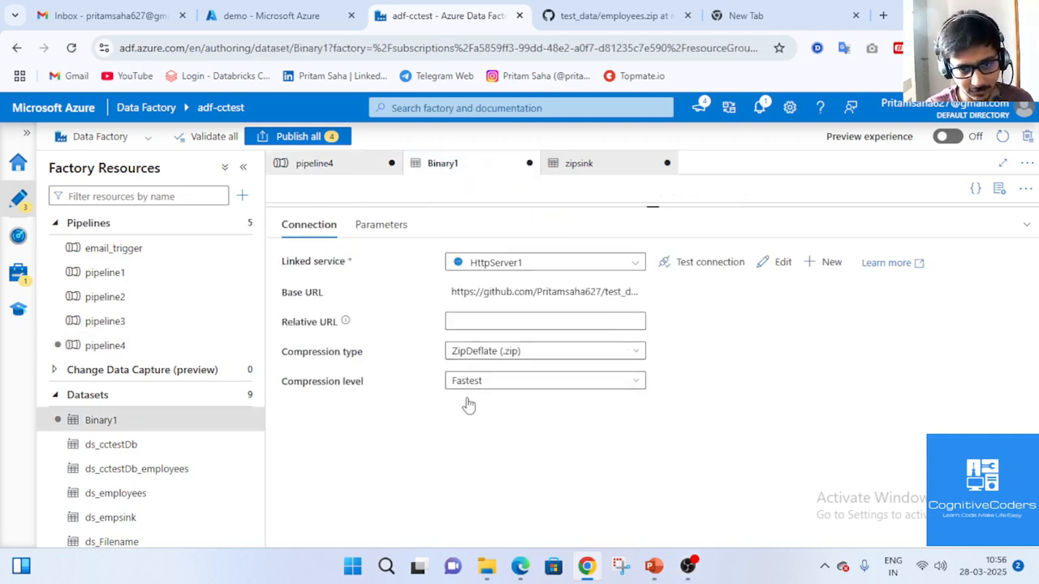
click(573, 166)
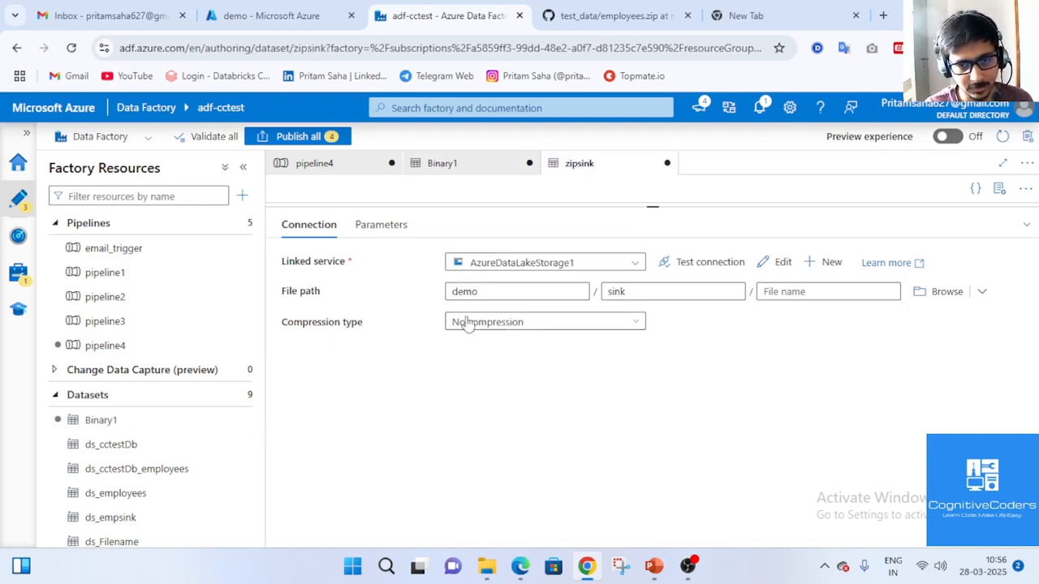
click(328, 167)
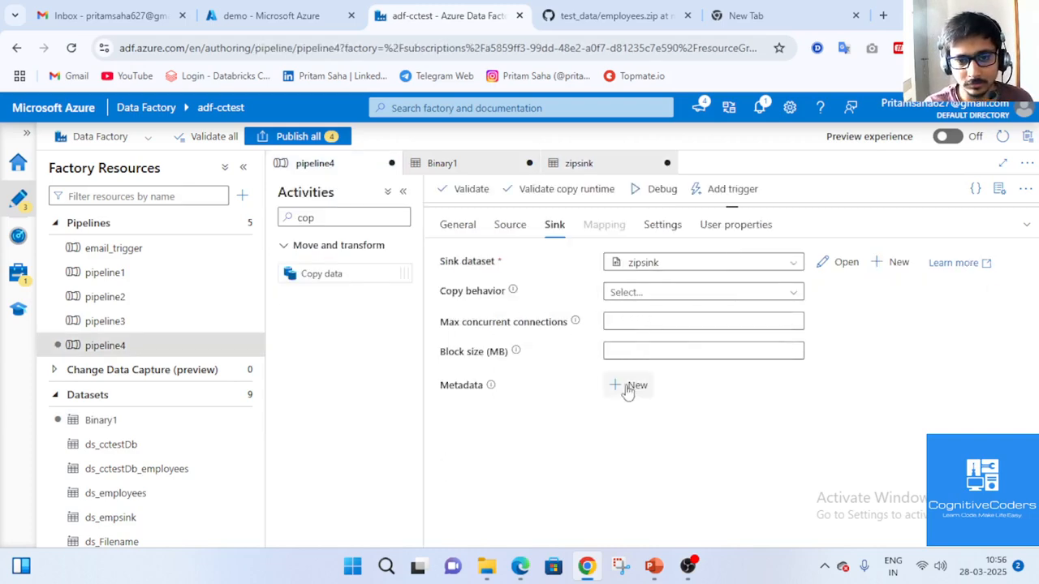
Step: Leave Preserve zip file name as folder enabled on the copy activity's source and run pipeline4 in debug mode
click(510, 233)
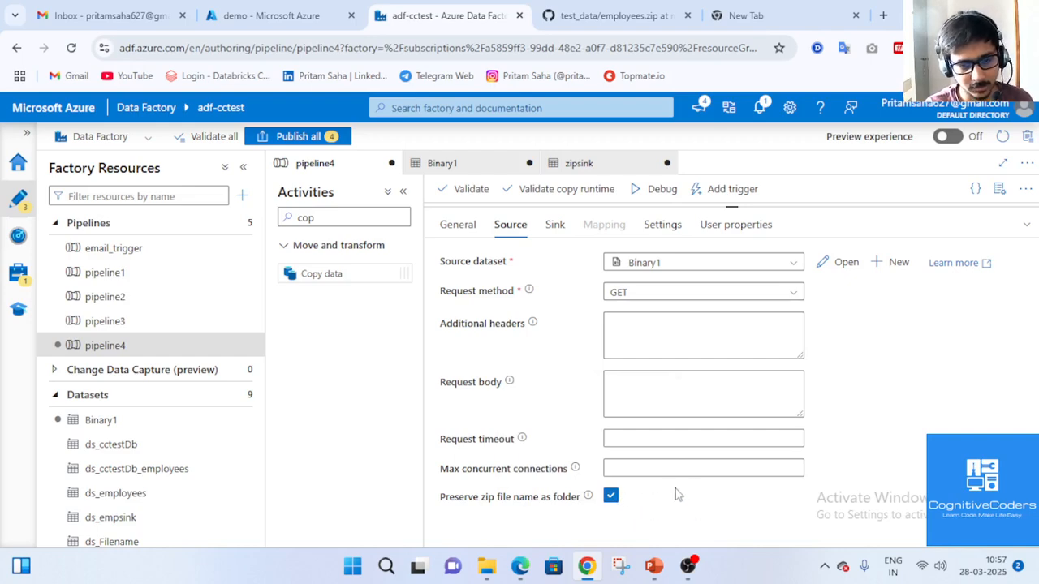
click(611, 495)
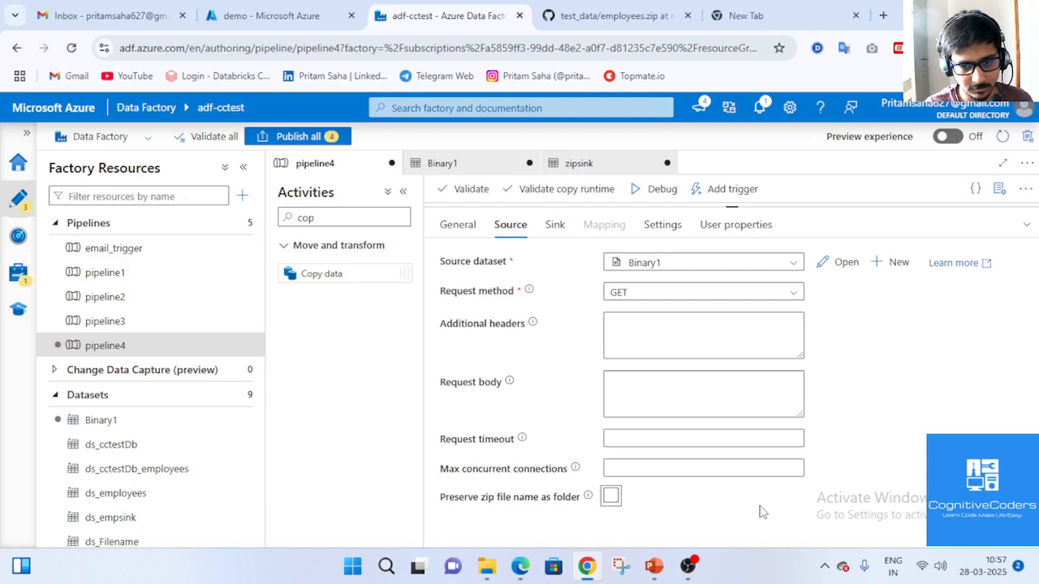
click(611, 497)
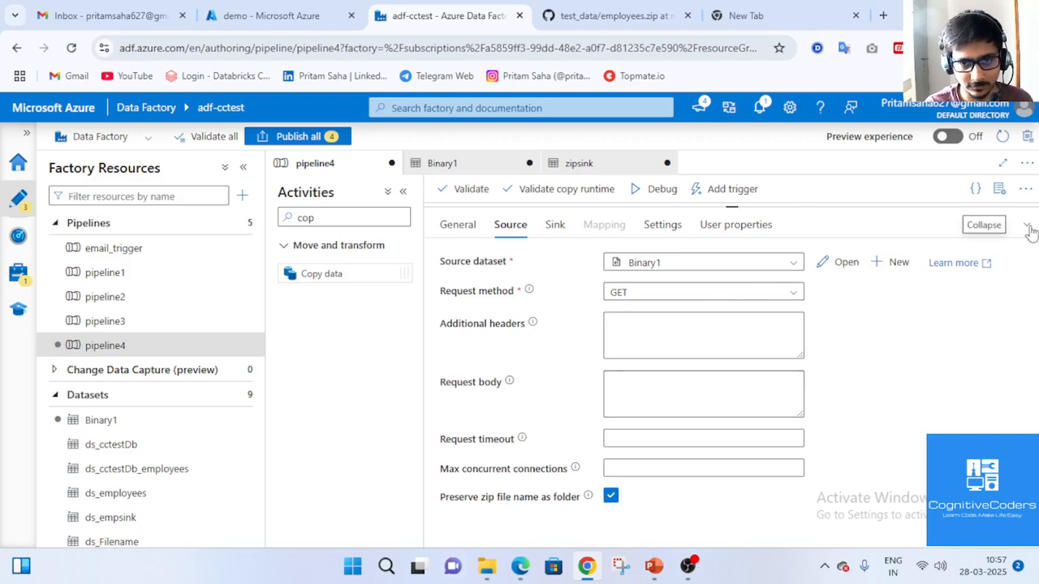
click(1028, 226)
click(656, 189)
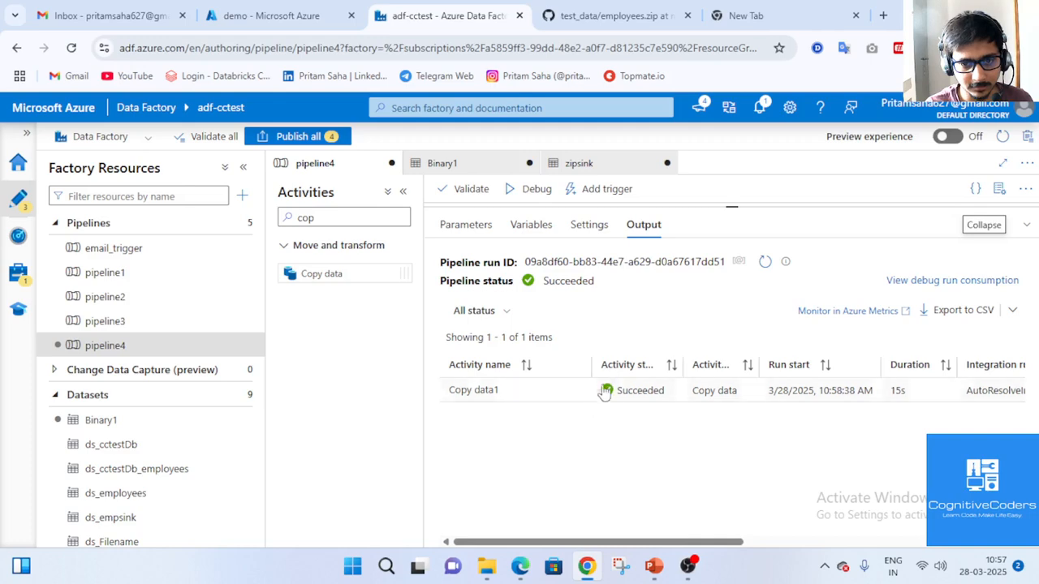
Step: Refresh the demo container's sink folder in the Azure portal, and examine the copied folder's files and full name
click(272, 18)
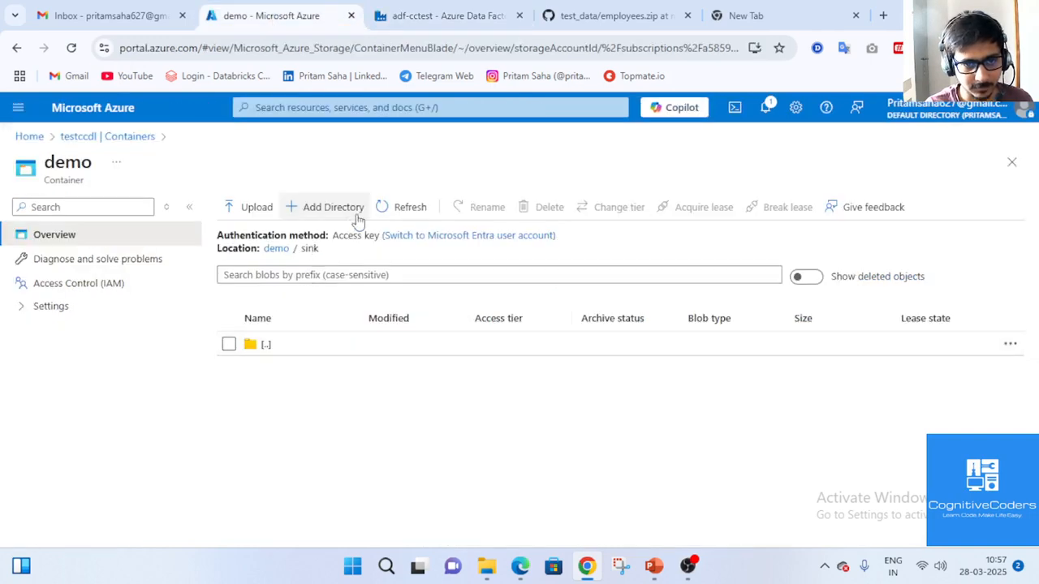
click(388, 207)
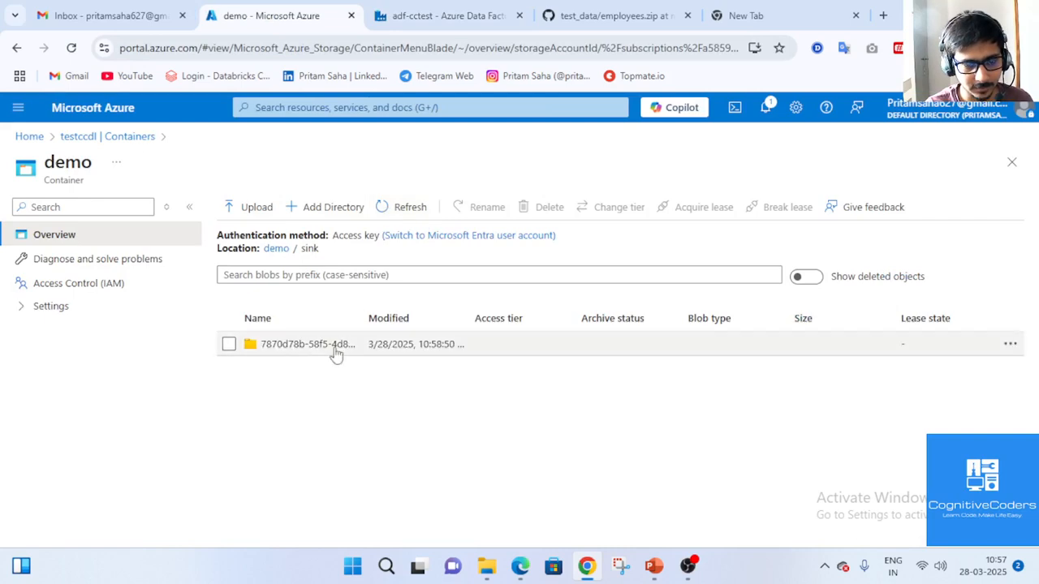
click(331, 347)
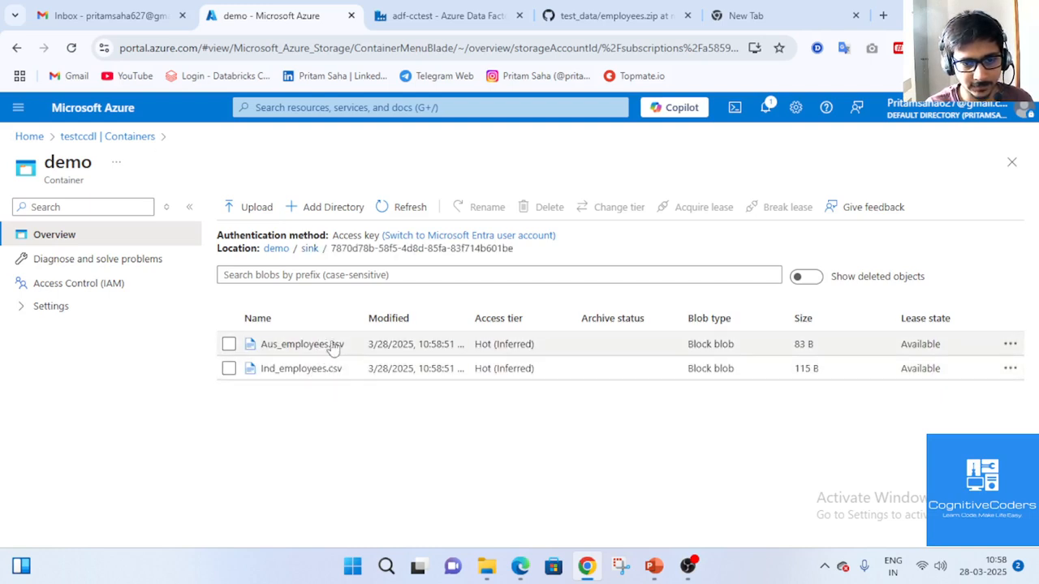
click(313, 249)
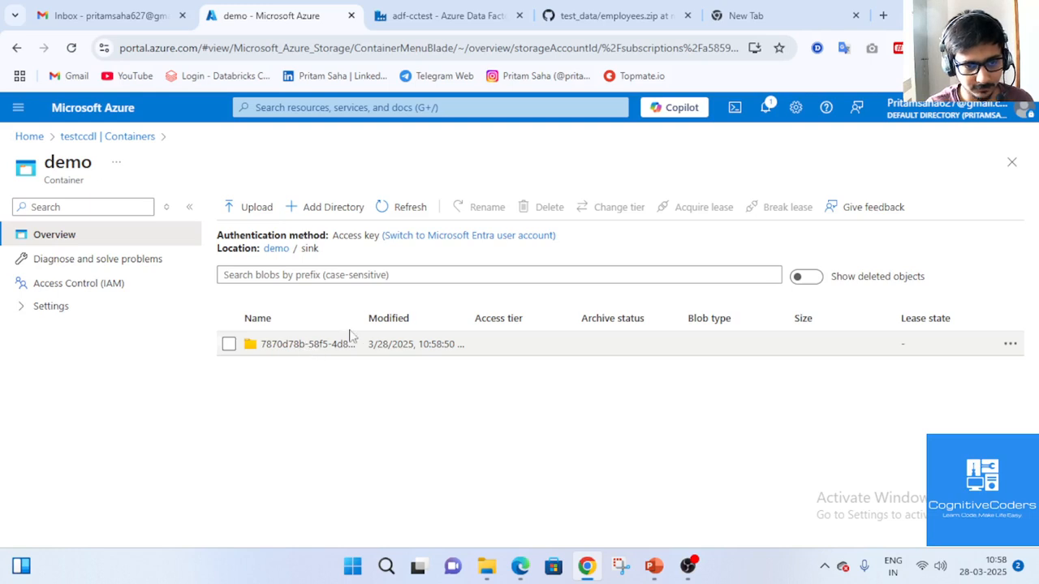
drag(361, 319, 395, 319)
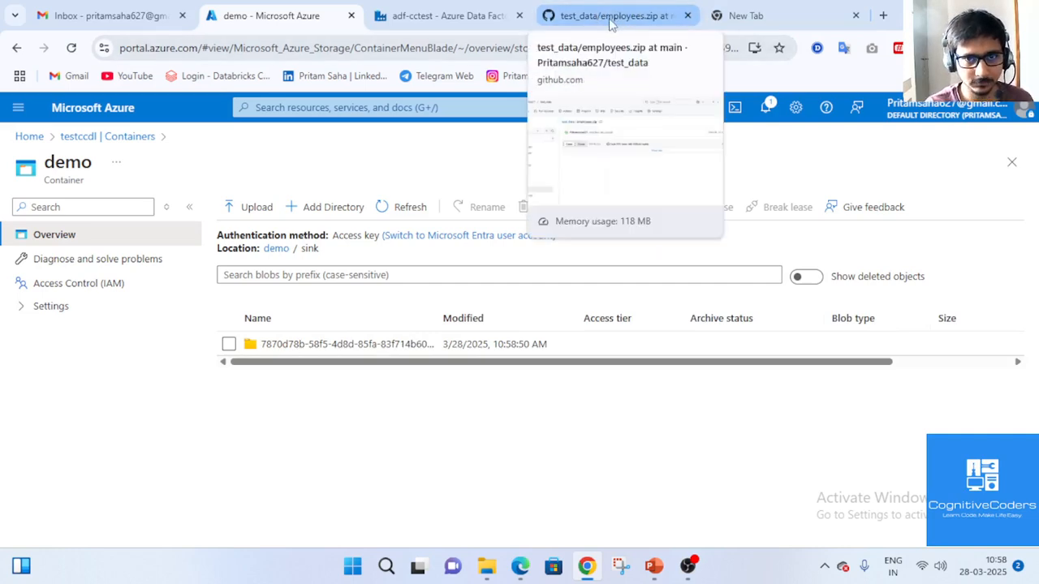
Step: Check employees.zip on GitHub against the container's sink folder, and return to pipeline4 in Data Factory with its output pane collapsed
click(603, 18)
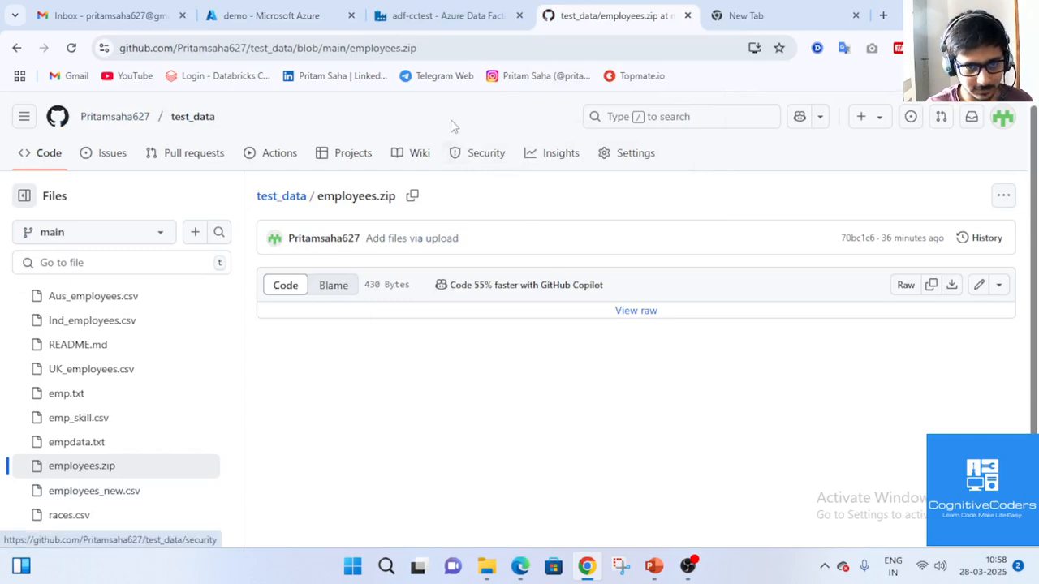
click(403, 19)
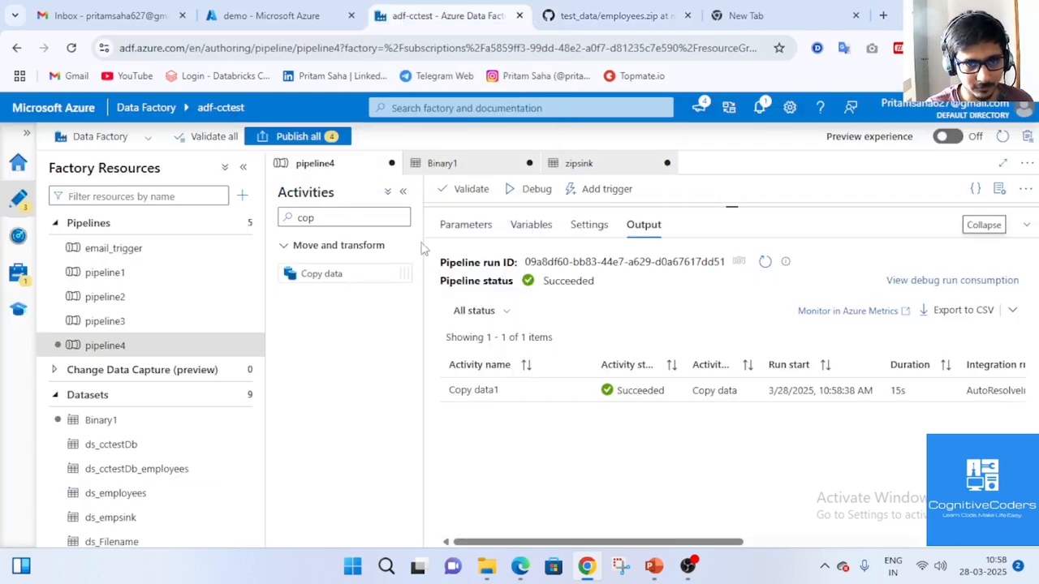
click(276, 18)
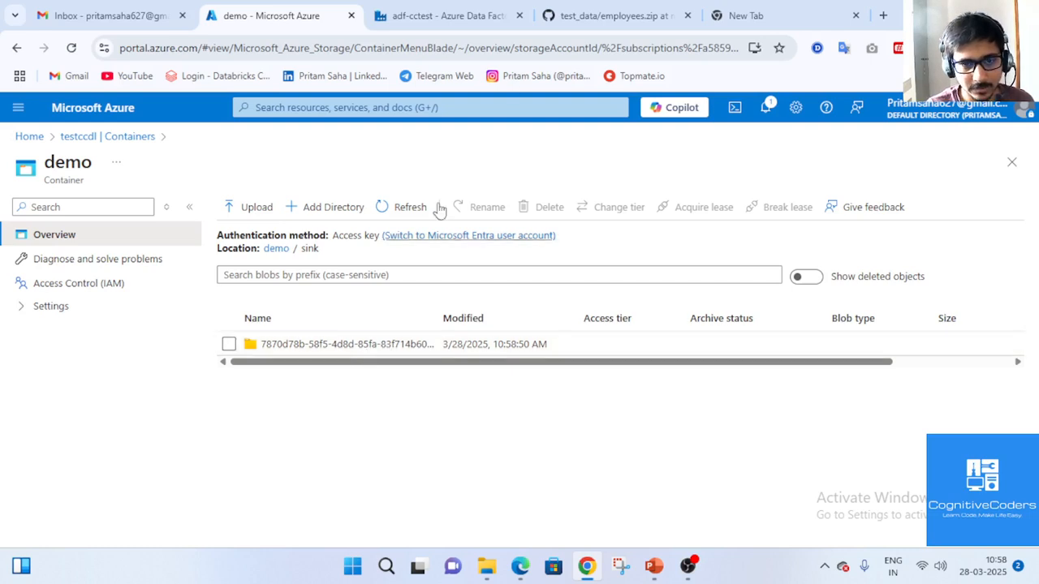
click(418, 16)
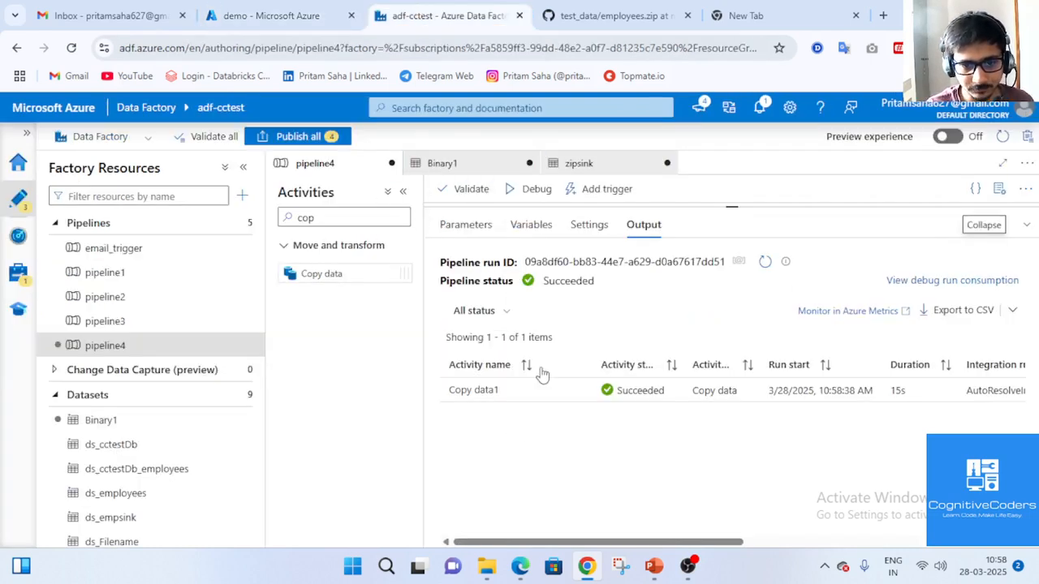
click(1024, 227)
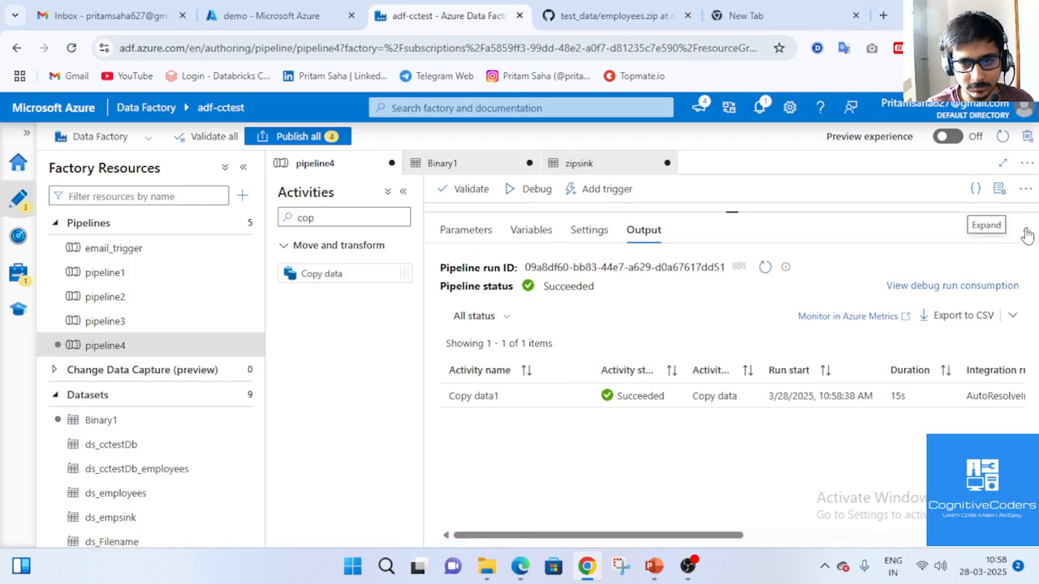
Step: In the Azure portal, delete the folder created by the copy from the demo container's sink folder
click(255, 20)
click(365, 348)
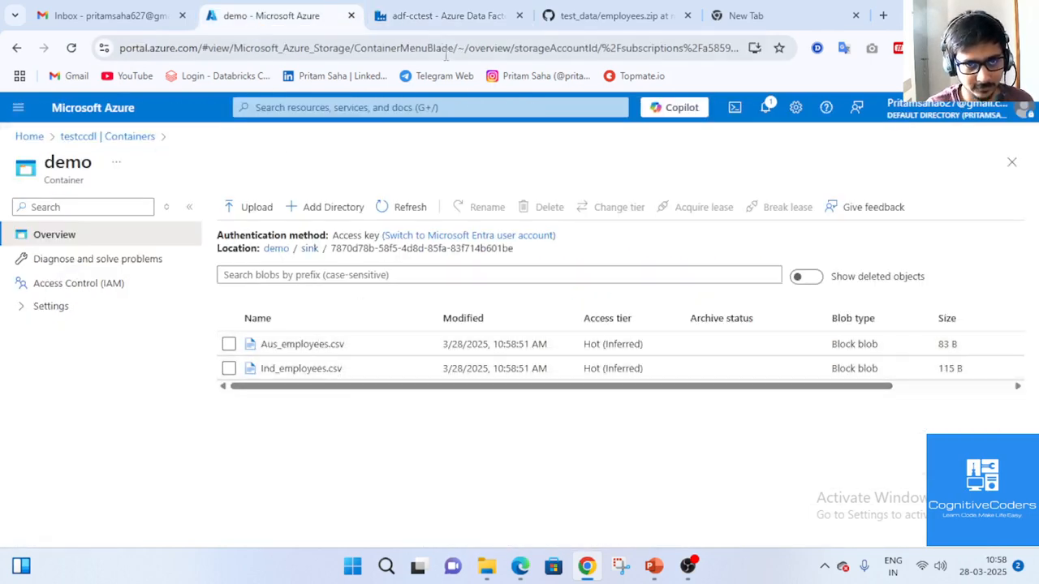
click(309, 249)
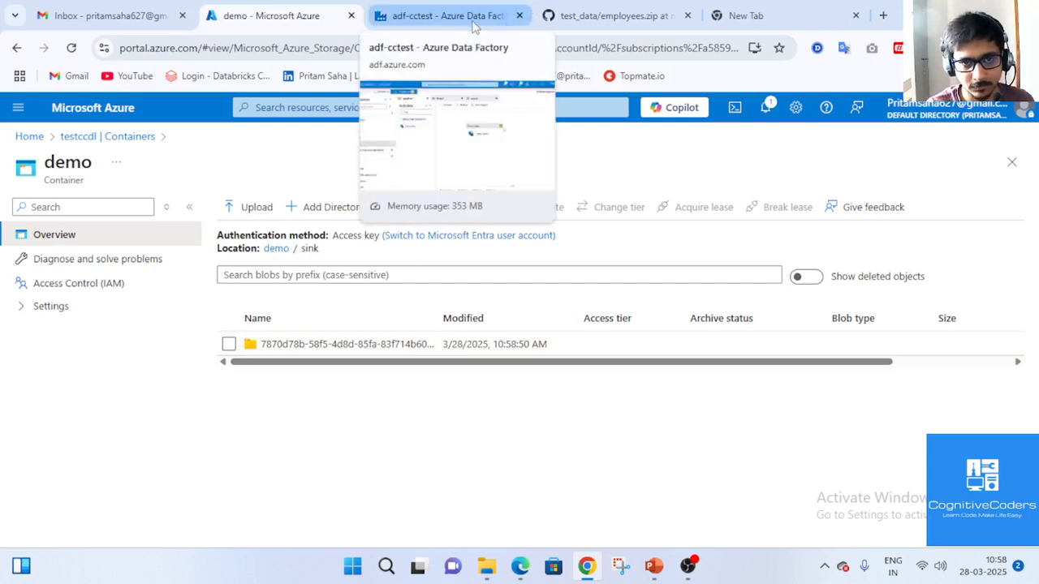
click(229, 344)
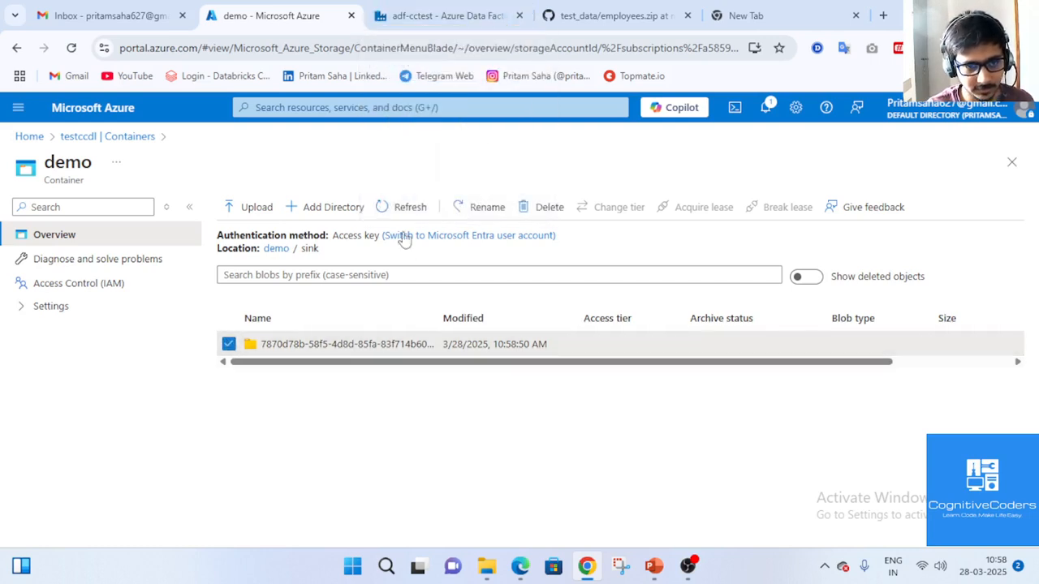
click(535, 208)
click(504, 452)
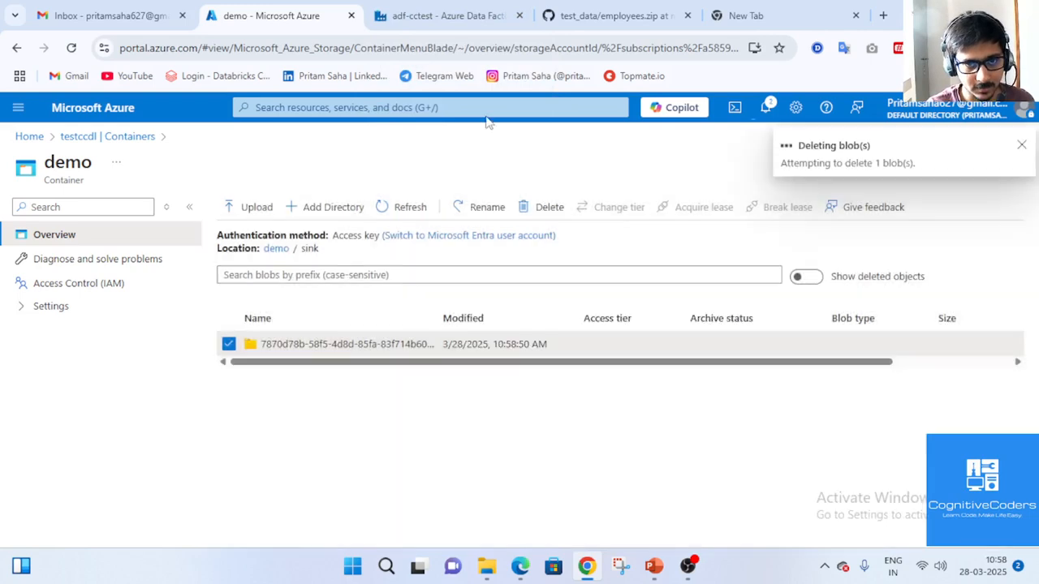
Step: Disable Preserve zip file name as folder on the Copy data1 source in Data Factory and run pipeline4 in debug mode
click(446, 16)
click(555, 270)
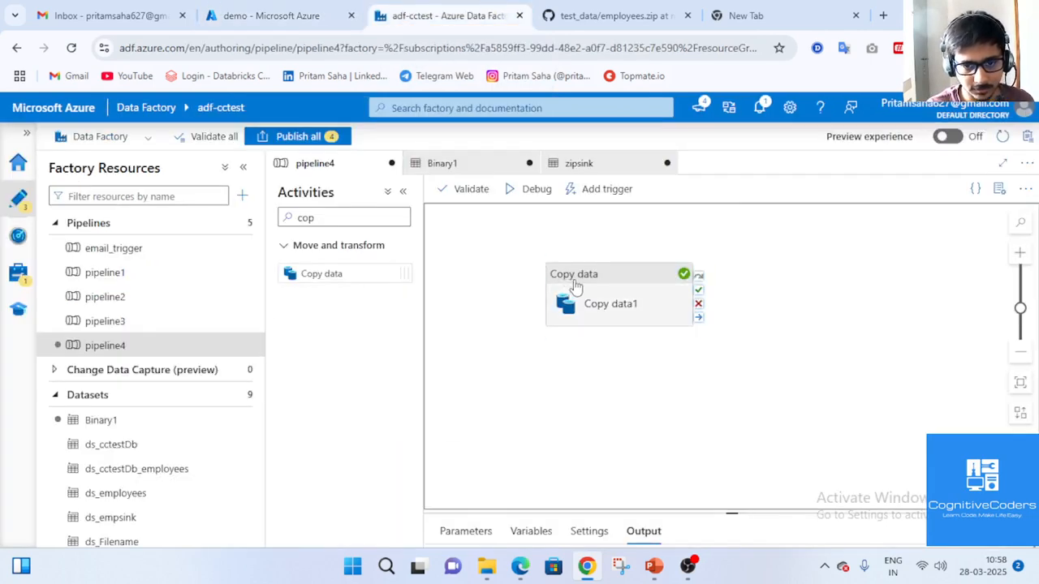
click(1022, 539)
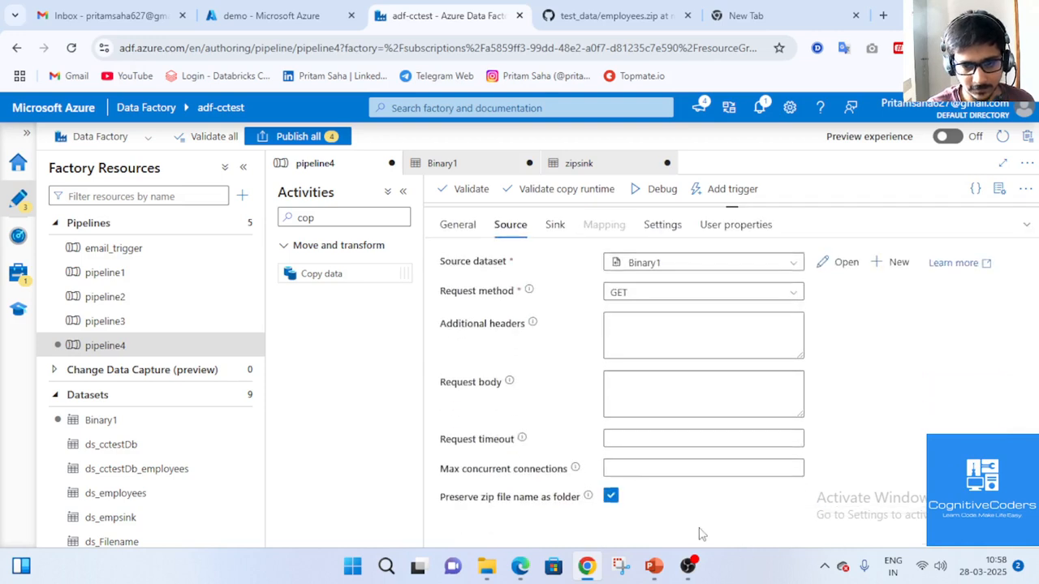
click(611, 498)
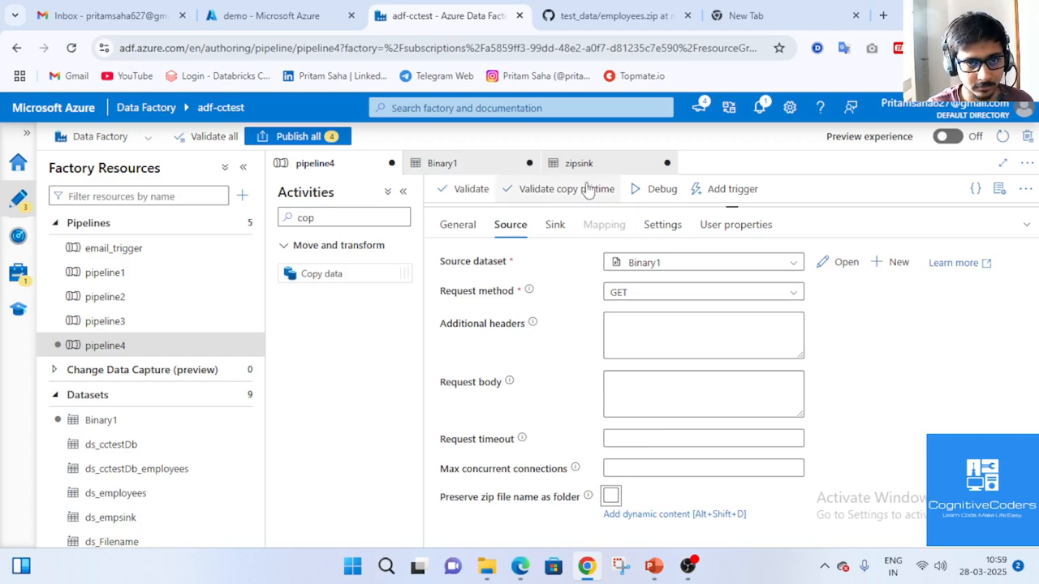
click(680, 189)
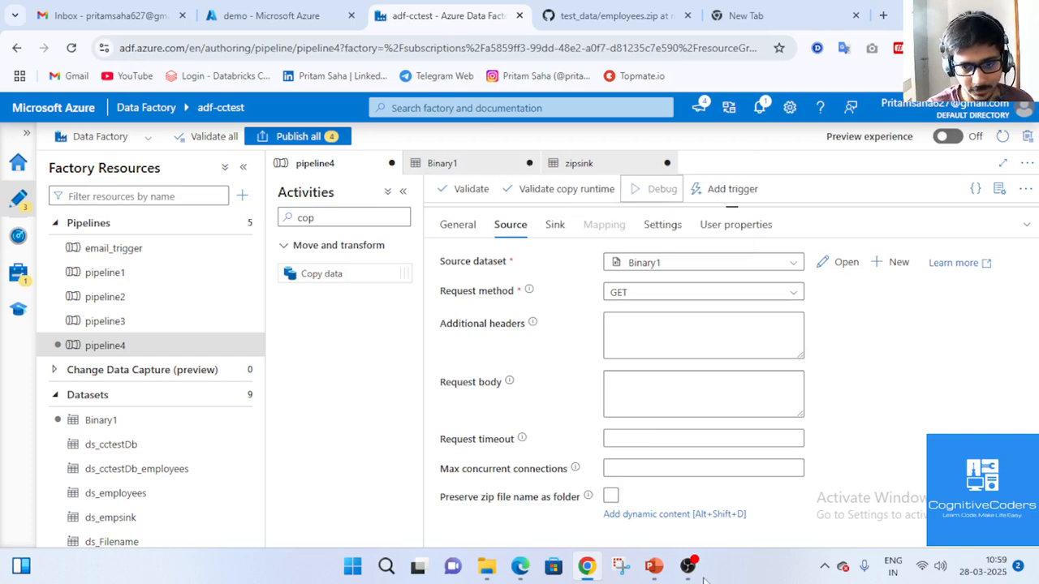
mouse_move(698, 578)
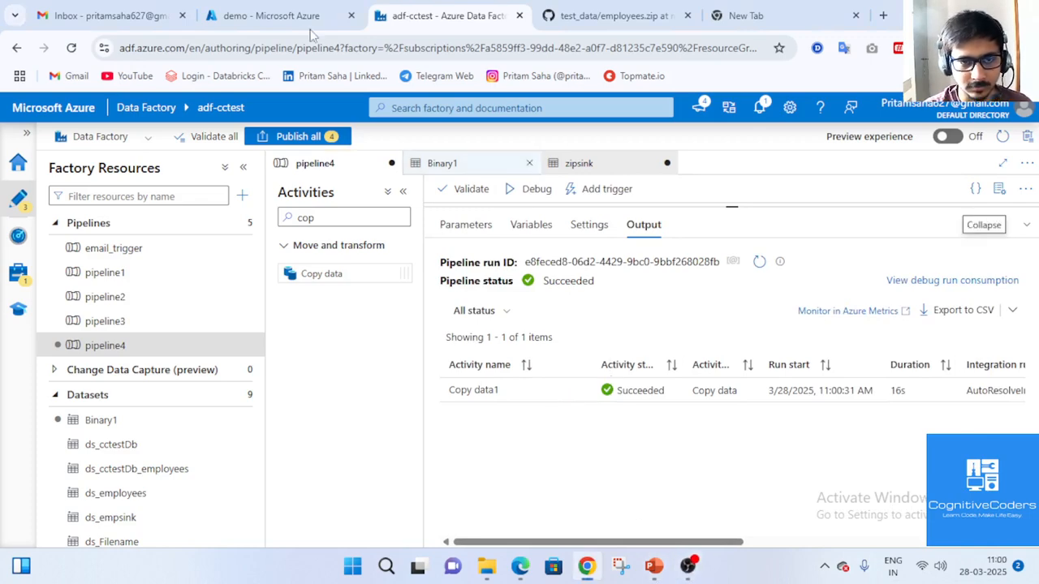
Step: Refresh the demo container's sink folder in the Azure portal, examine its files, and return to pipeline4 with its output pane collapsed
click(249, 17)
click(383, 205)
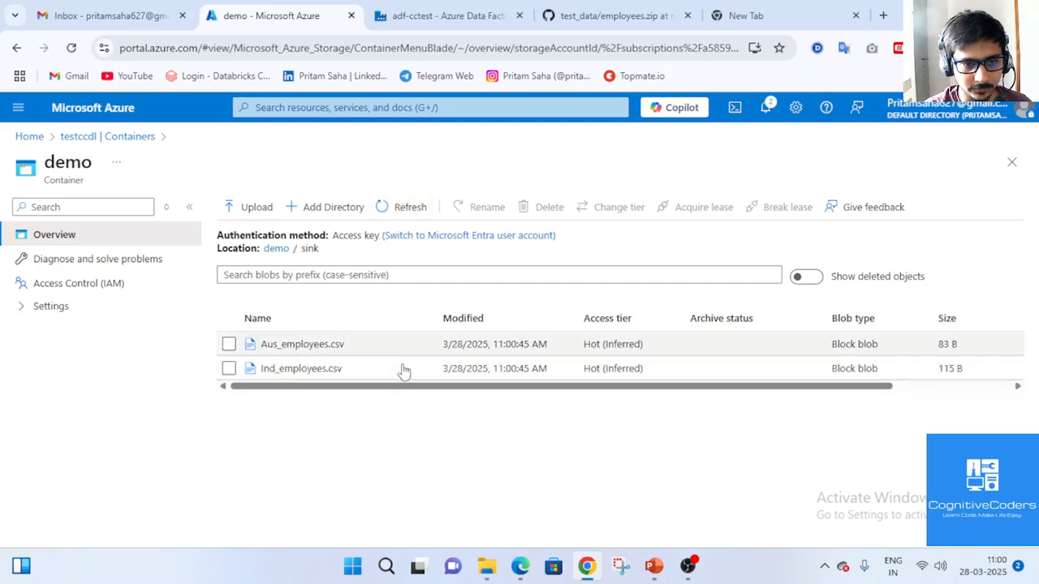
click(276, 248)
click(274, 343)
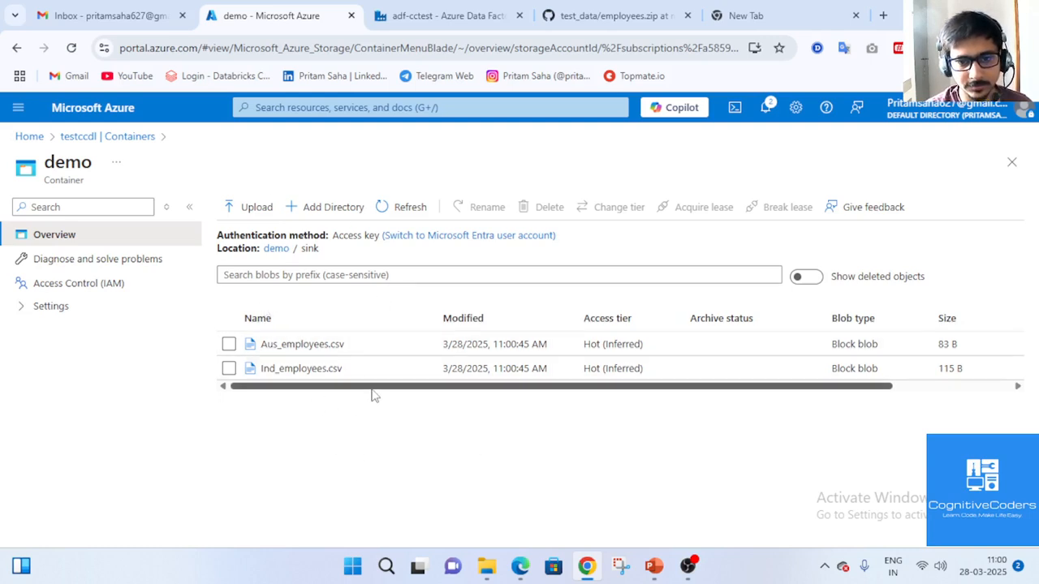
click(475, 10)
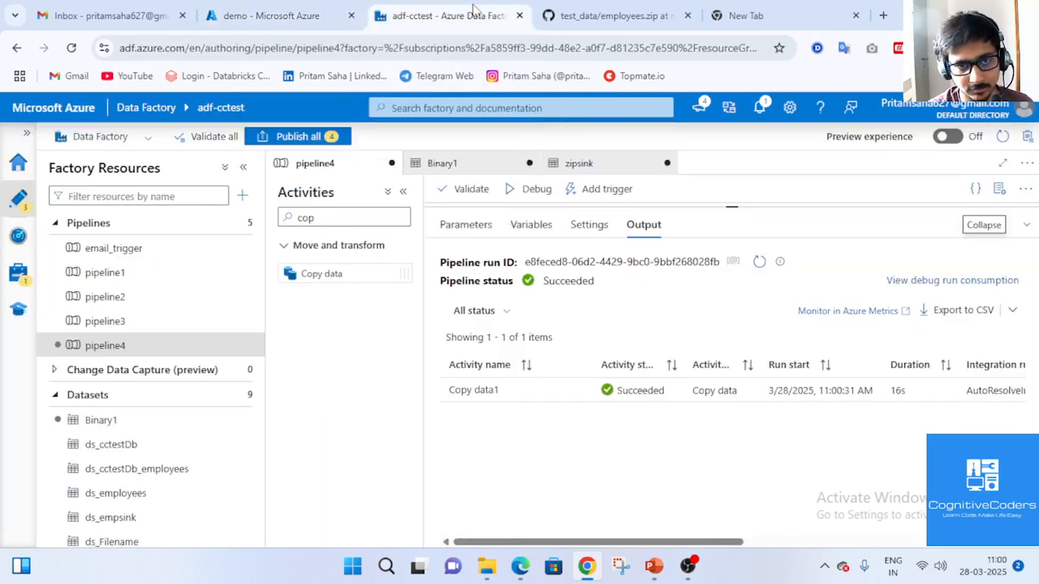
click(1030, 226)
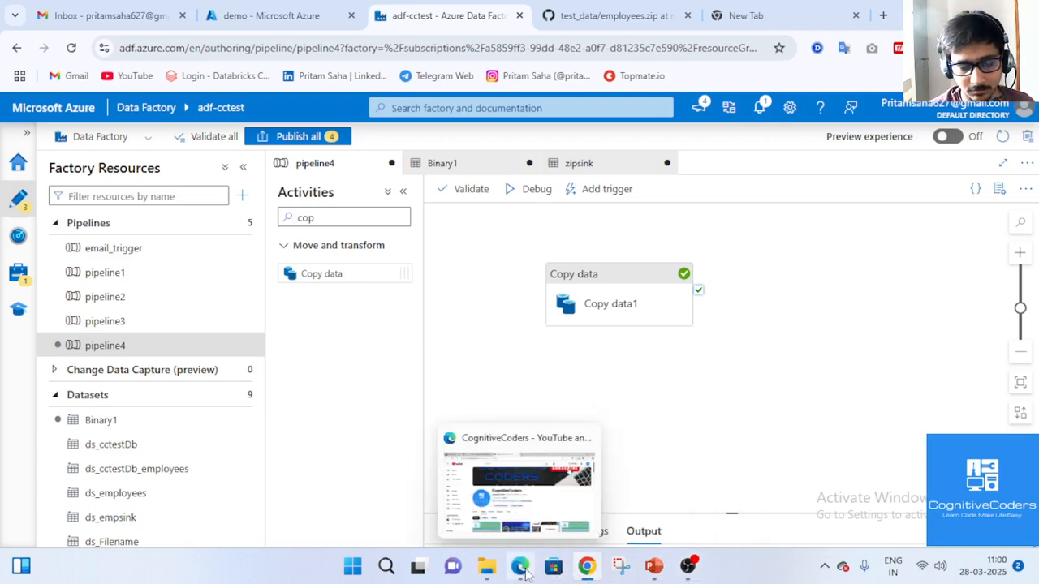
Step: Switch to the CognitiveCoders YouTube channel in Edge and look through its latest videos
click(527, 573)
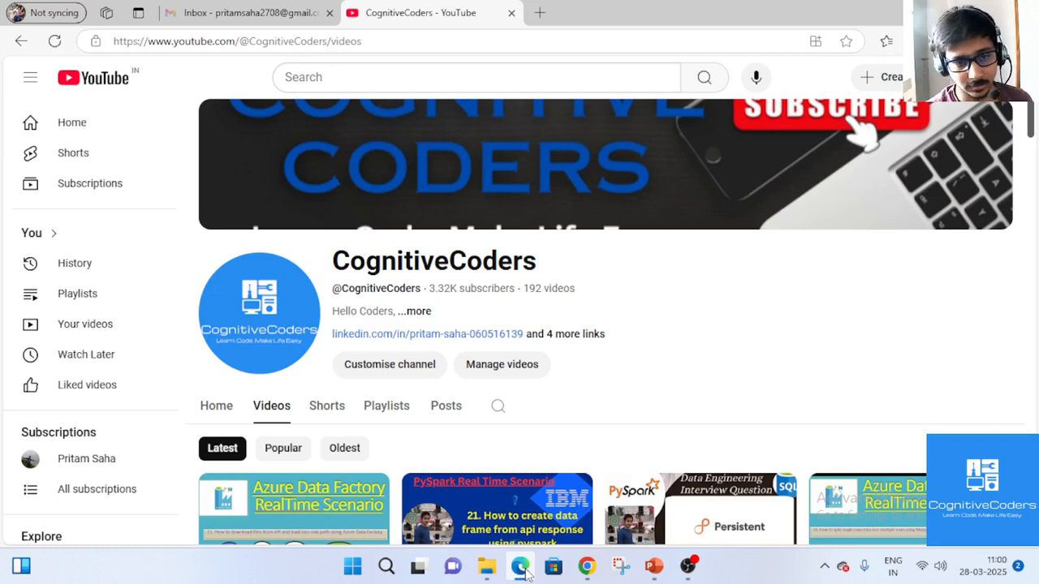
scroll(731, 355, down, 2)
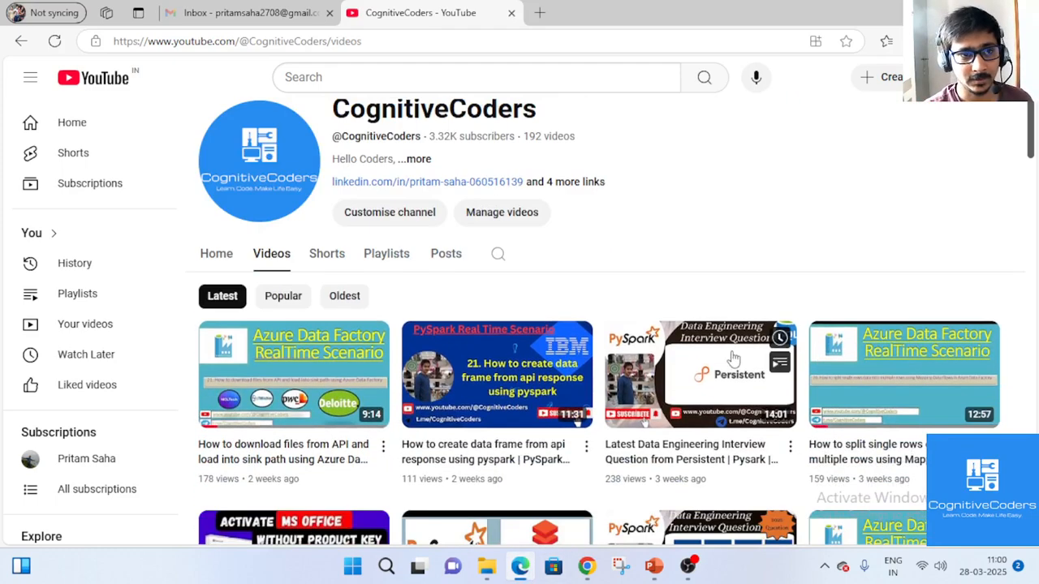
scroll(733, 358, up, 2)
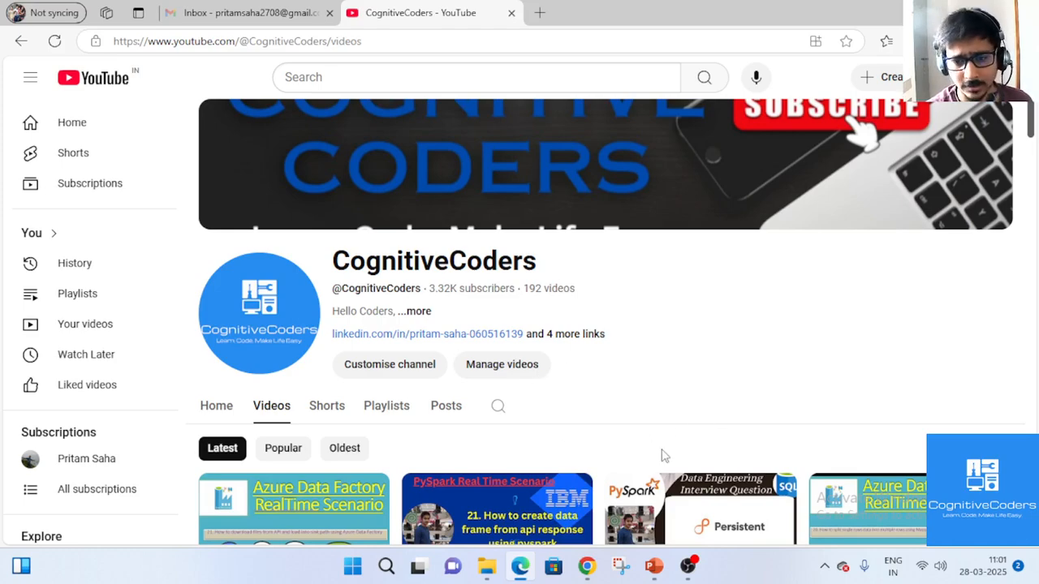
scroll(661, 456, down, 3)
scroll(662, 457, up, 2)
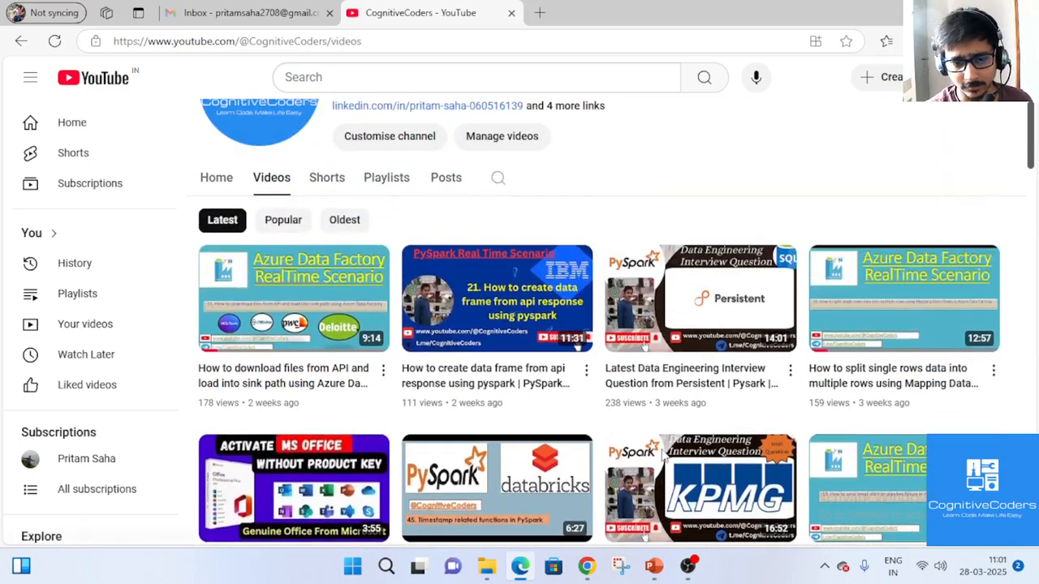
scroll(663, 457, up, 3)
scroll(663, 457, down, 4)
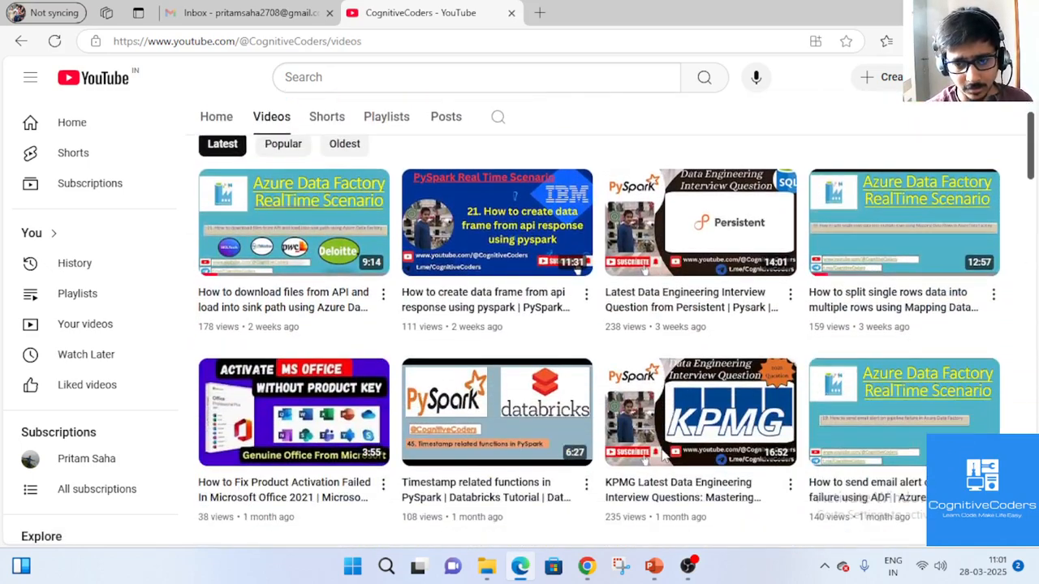
scroll(662, 456, down, 3)
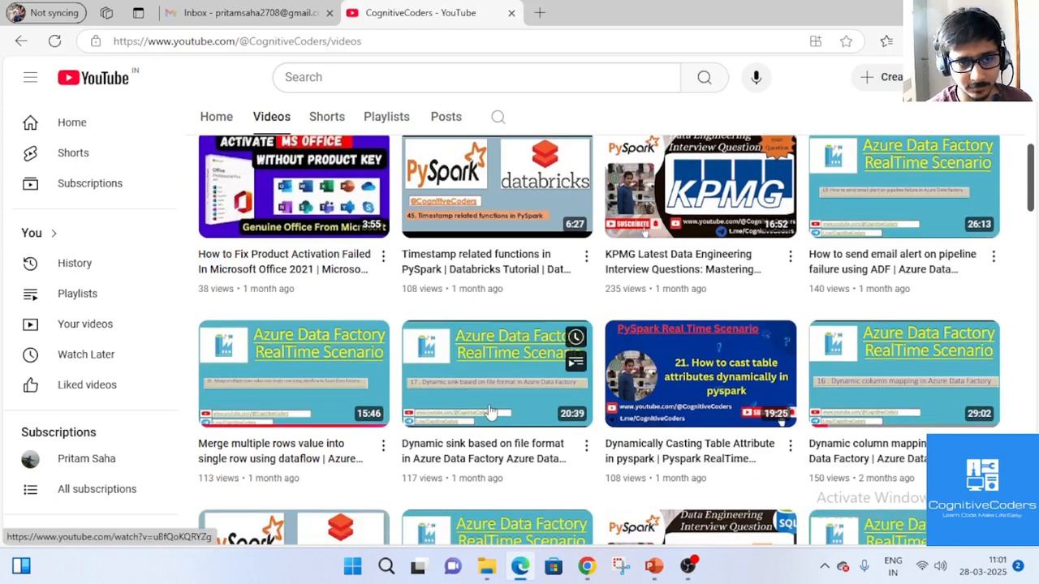
scroll(490, 412, up, 7)
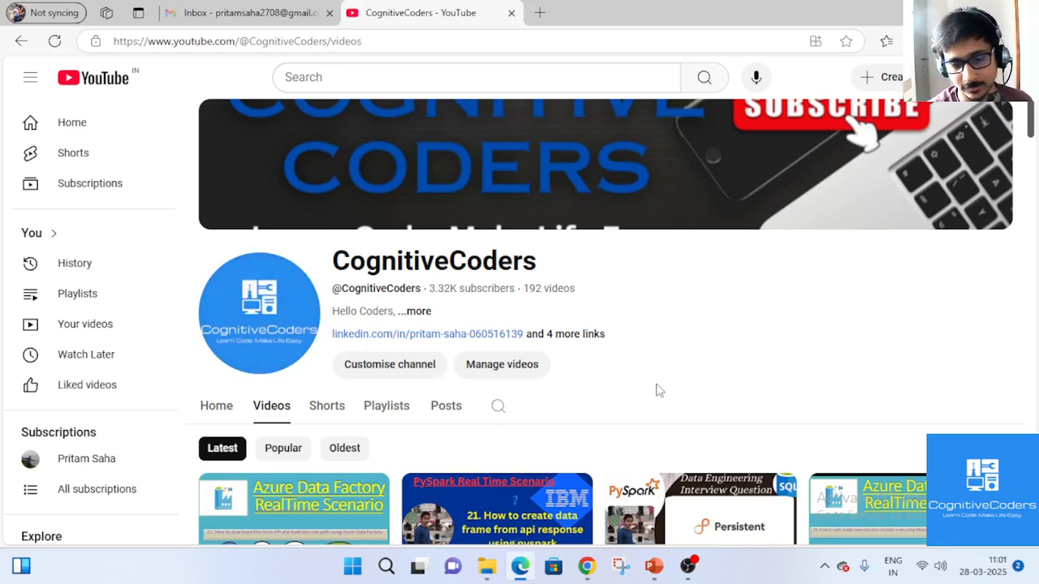
scroll(659, 390, down, 6)
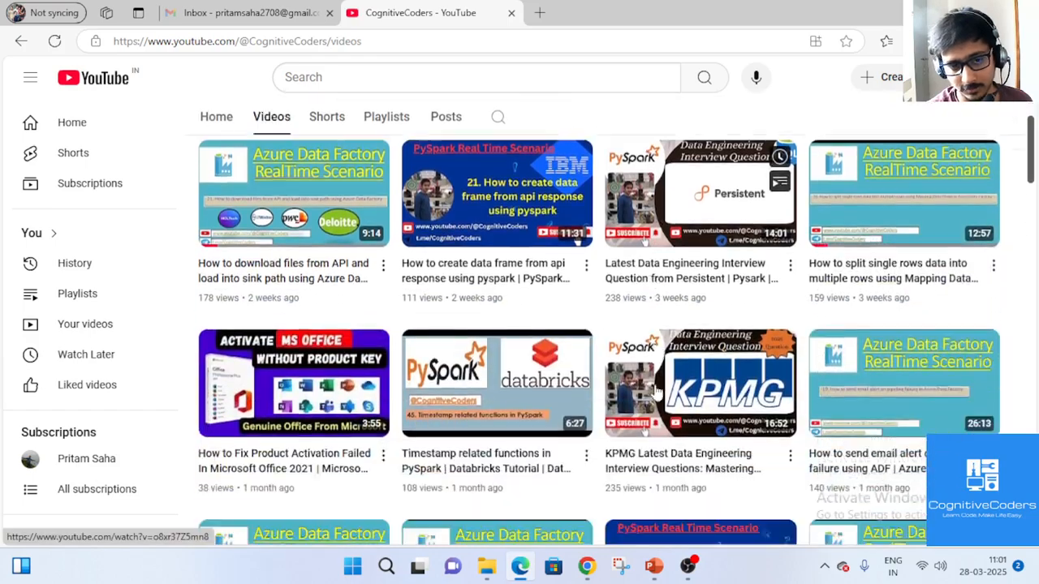
scroll(659, 391, down, 2)
scroll(657, 391, up, 6)
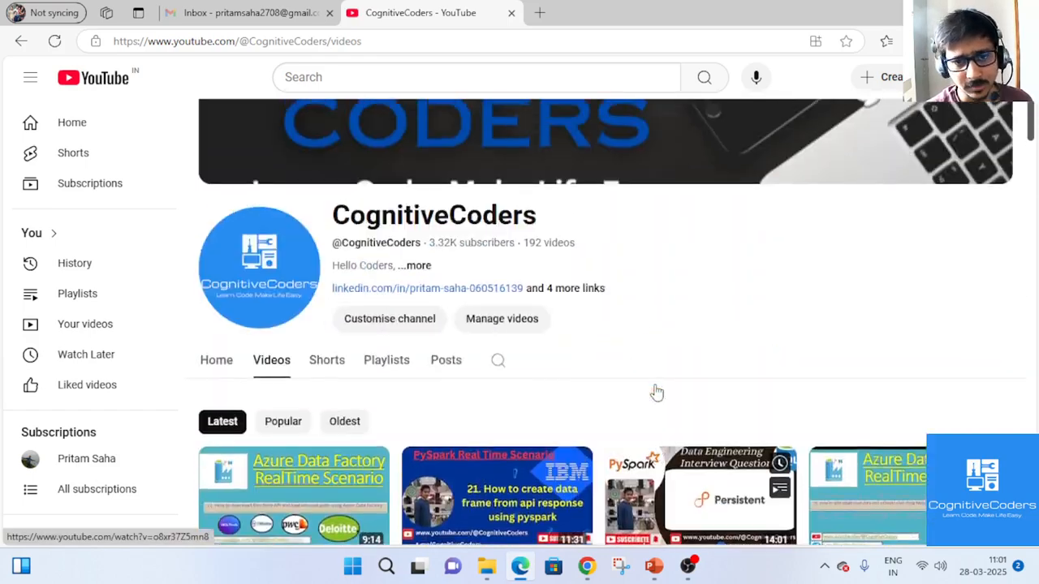
Step: Open the CognitiveCoders channel's playlists and look through the created playlists, including Azure Data Factory RealTime Scenarios
click(378, 406)
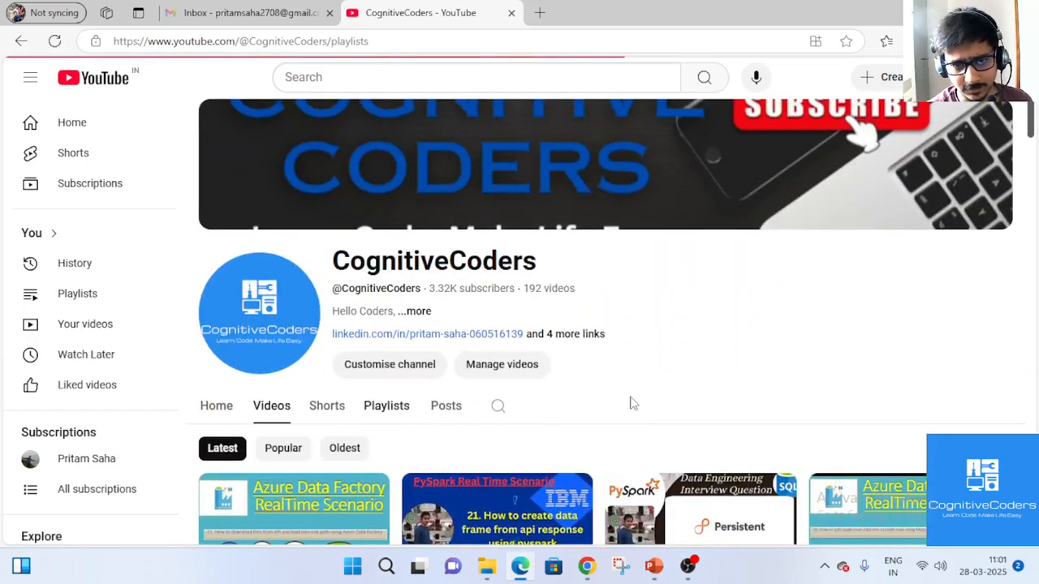
scroll(631, 402, down, 3)
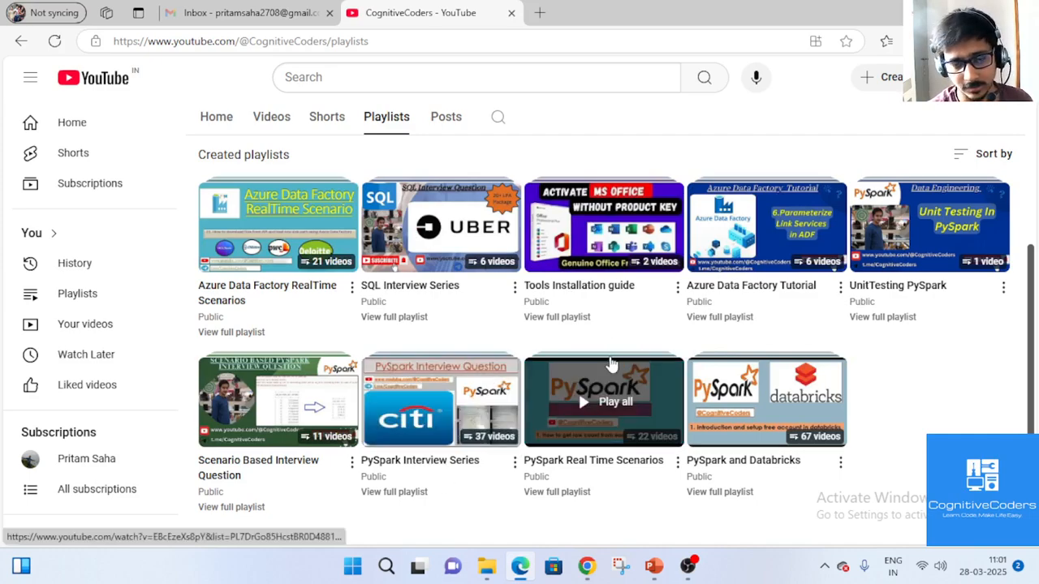
scroll(609, 364, up, 3)
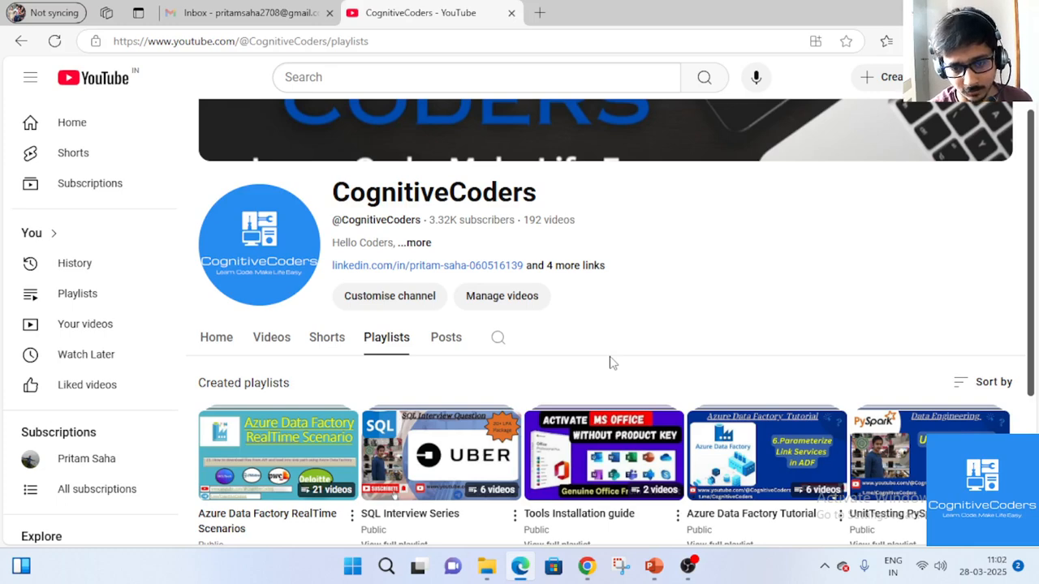
scroll(613, 363, down, 1)
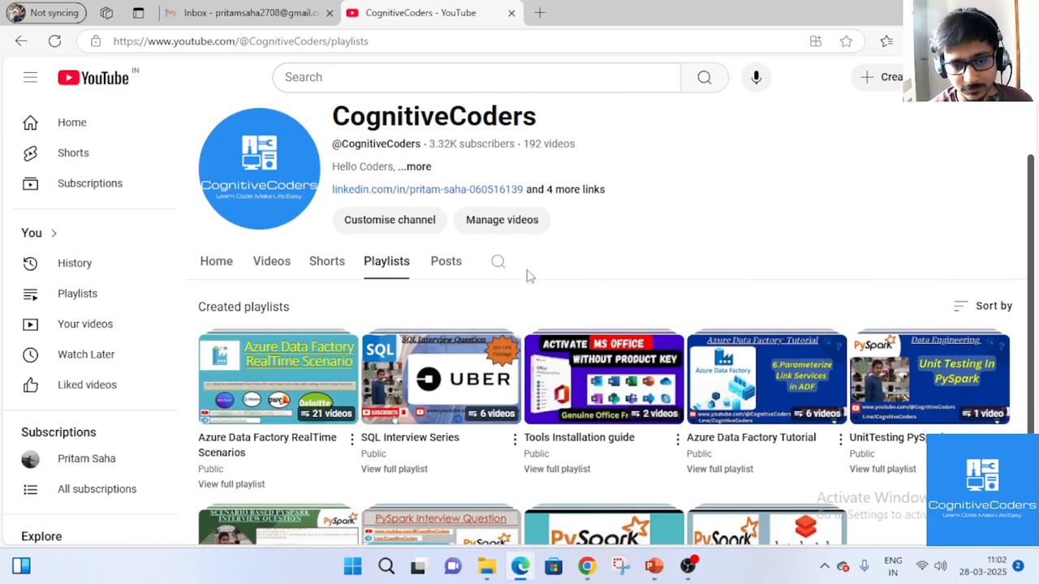
scroll(528, 277, down, 1)
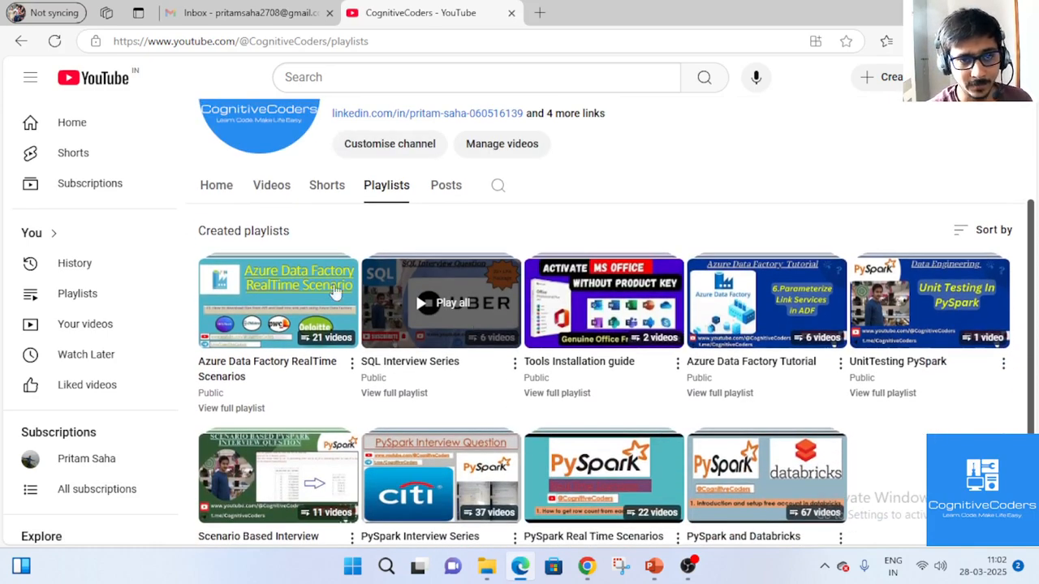
scroll(335, 294, up, 3)
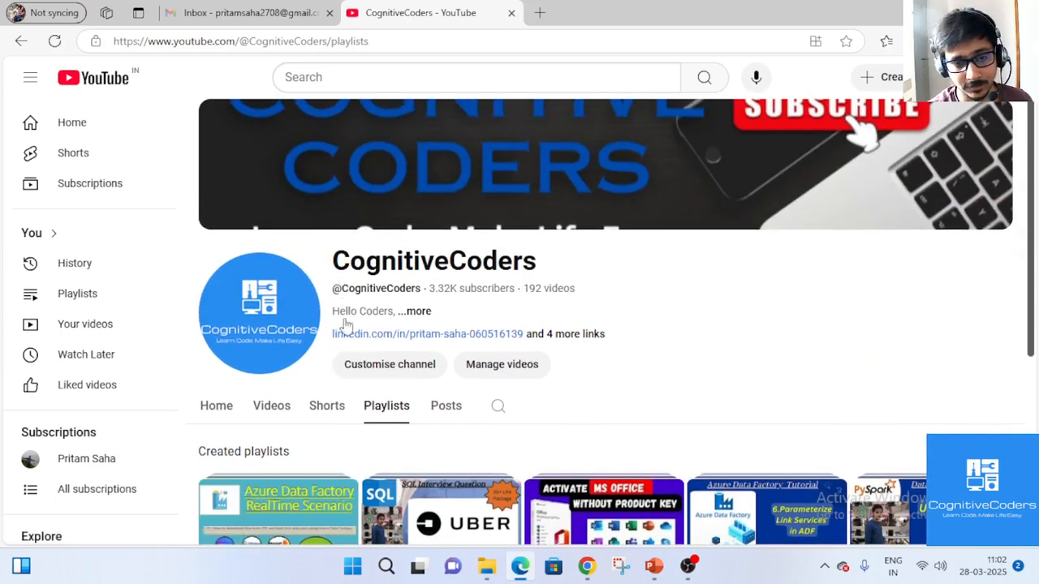